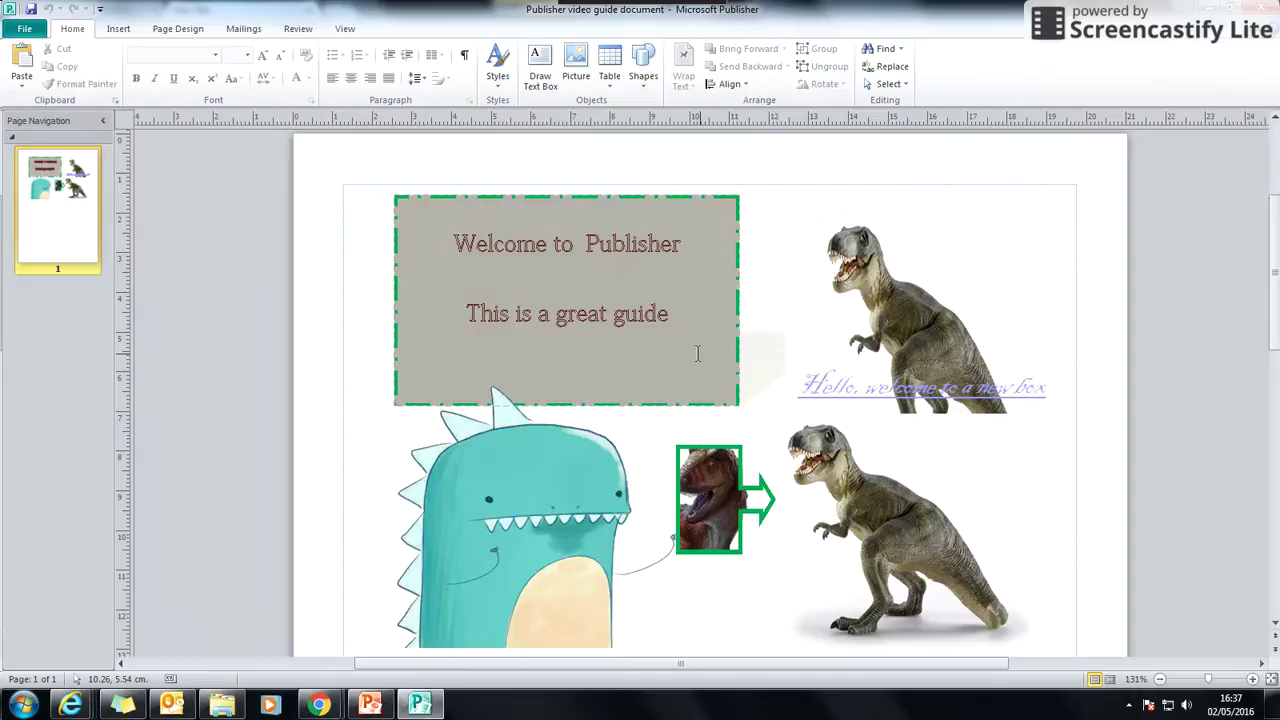
# Open the Page Design Background gallery showing the solid and gradient page fills.
pyautogui.scroll(-3, 700, 350)
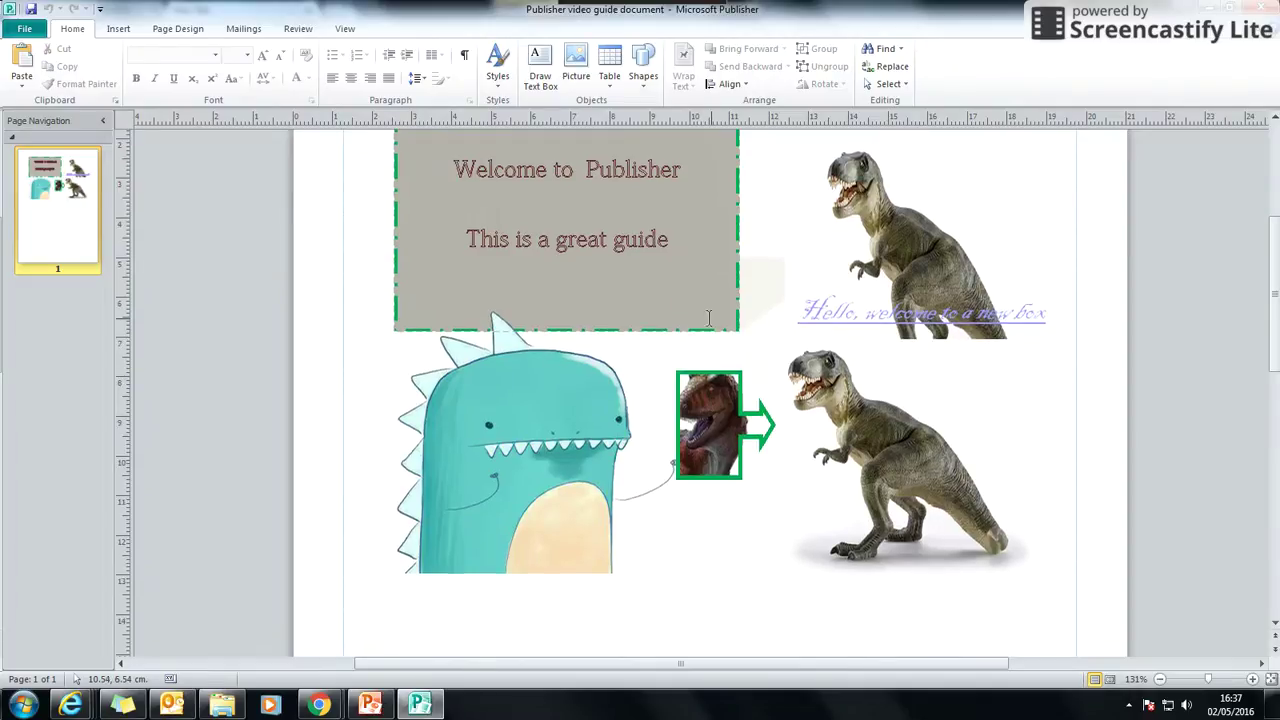
pyautogui.scroll(2, 727, 346)
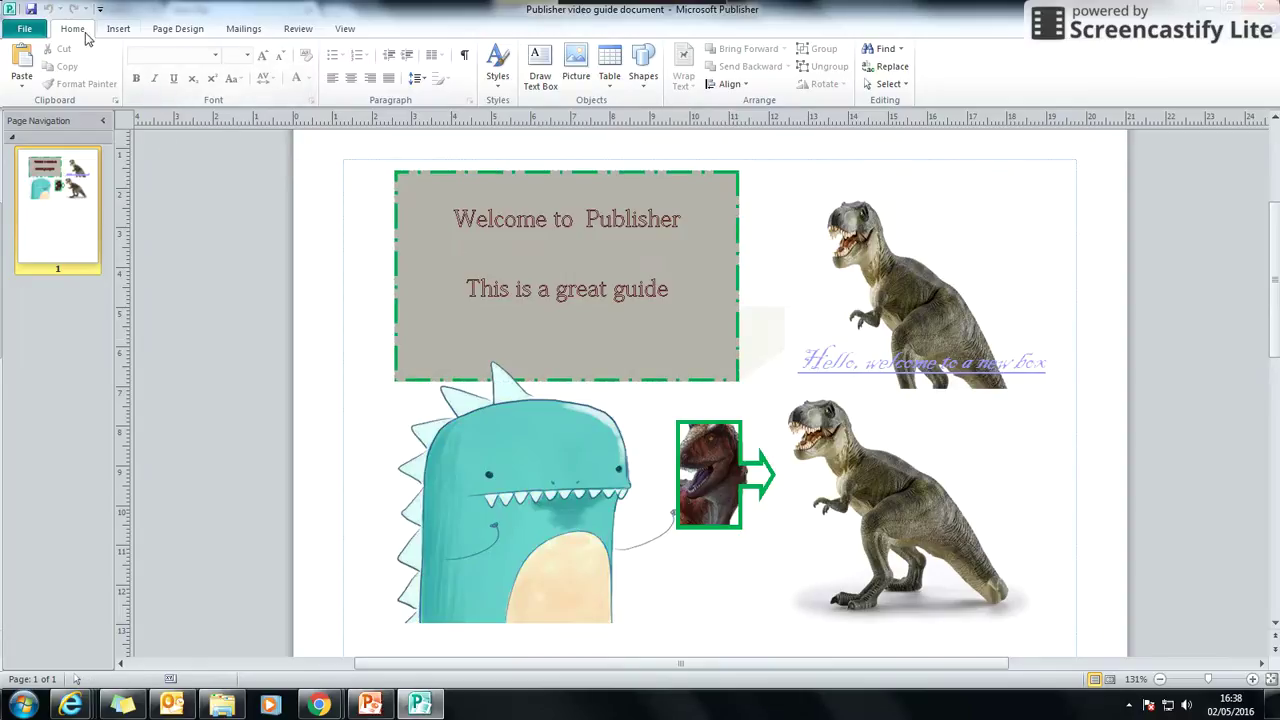
pyautogui.click(168, 32)
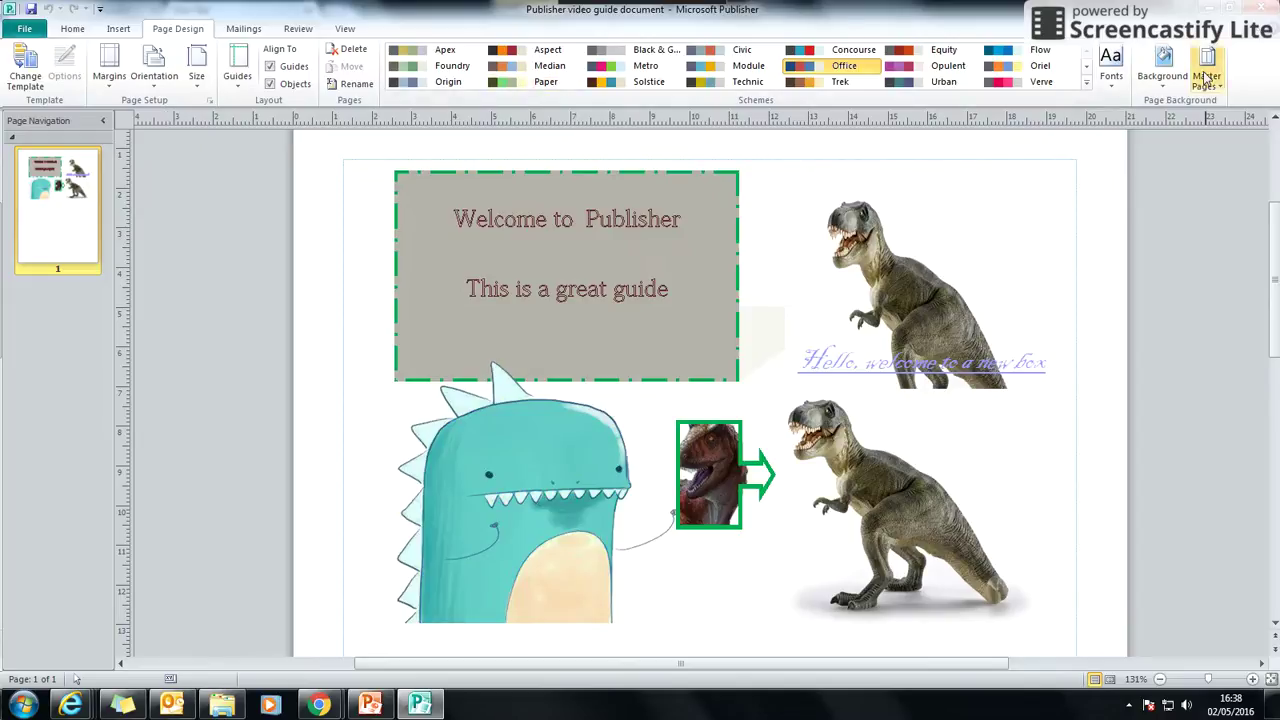
pyautogui.click(1163, 85)
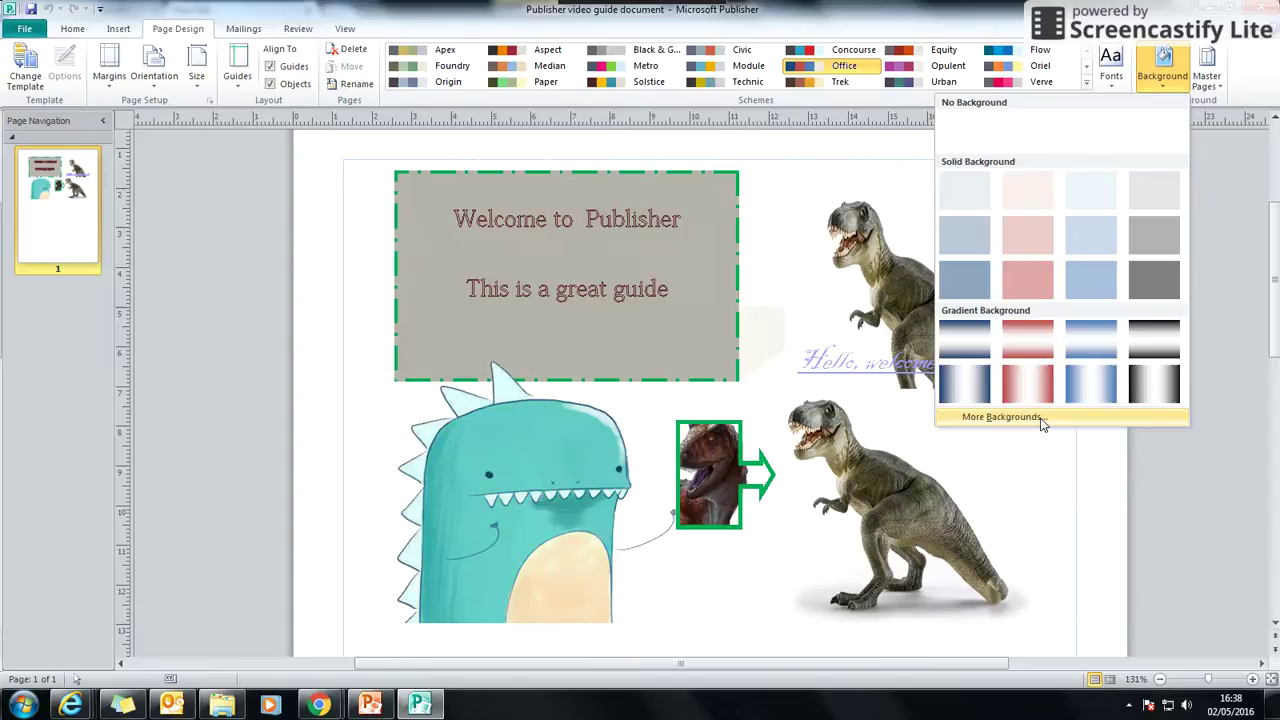
# Open More Backgrounds and browse the Texture, Pattern, Picture and Tint fills, ending on Gradient.
pyautogui.click(1040, 418)
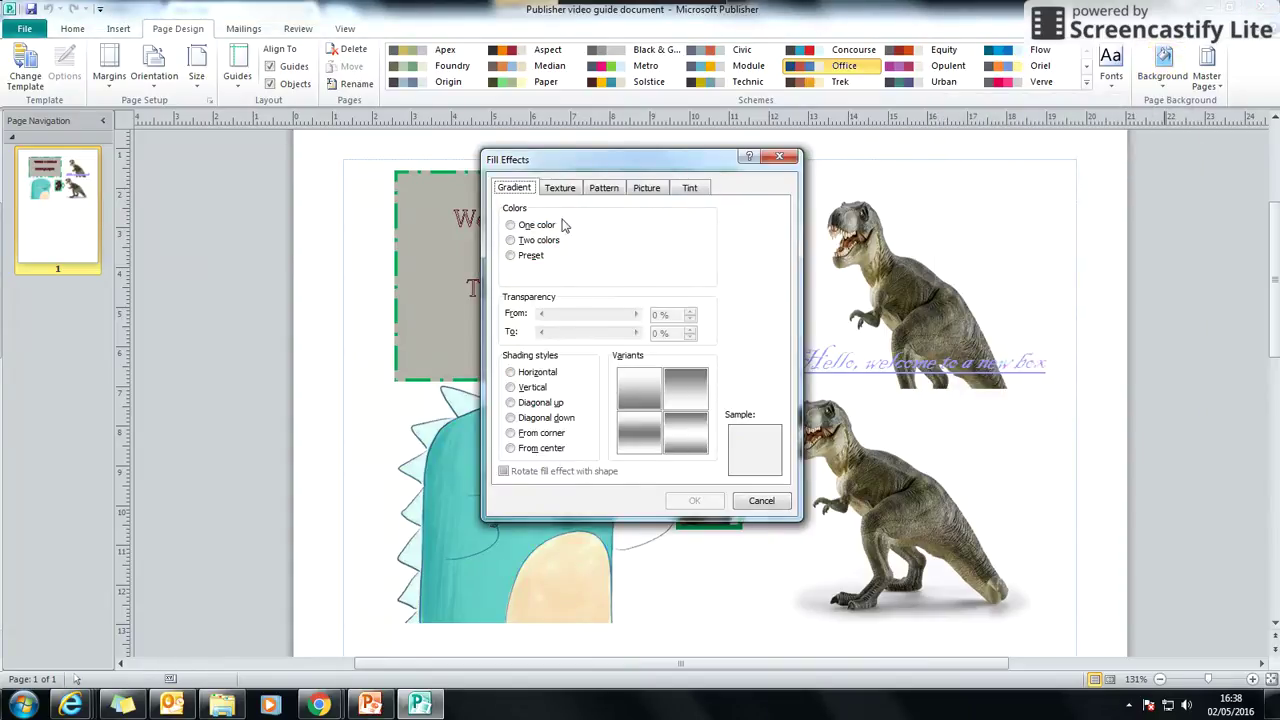
pyautogui.click(547, 190)
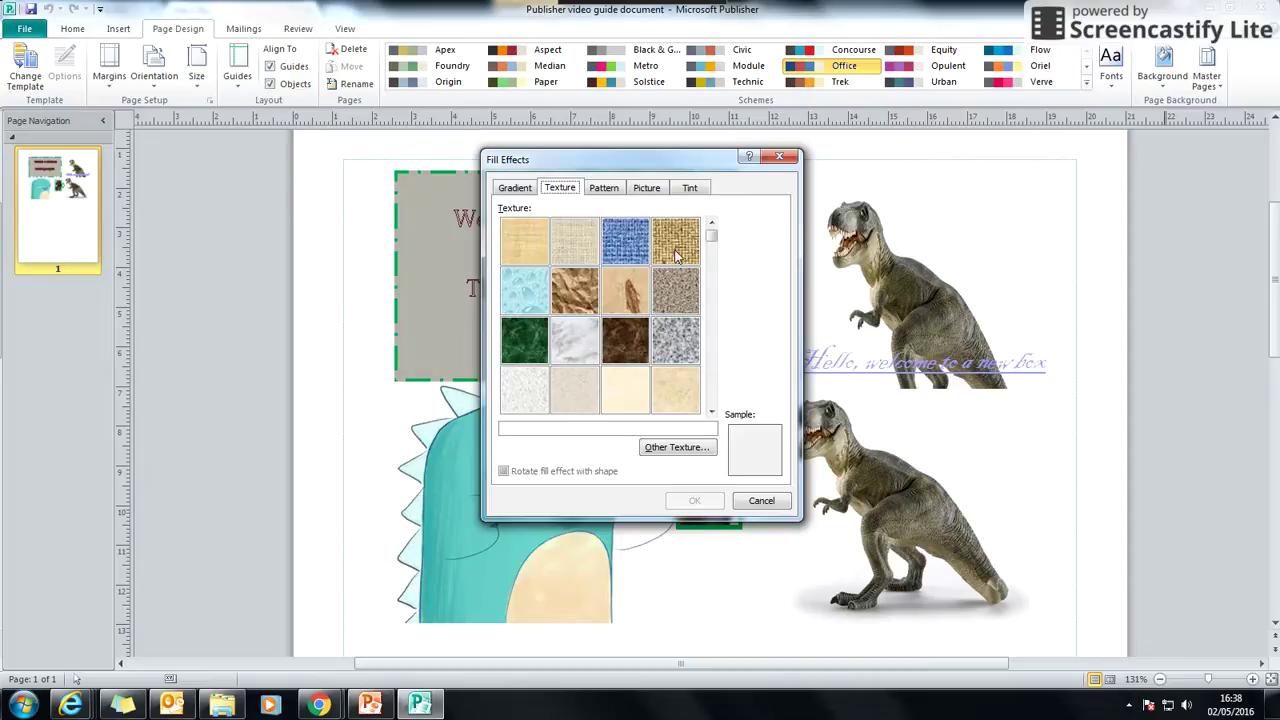
pyautogui.click(600, 190)
pyautogui.click(648, 190)
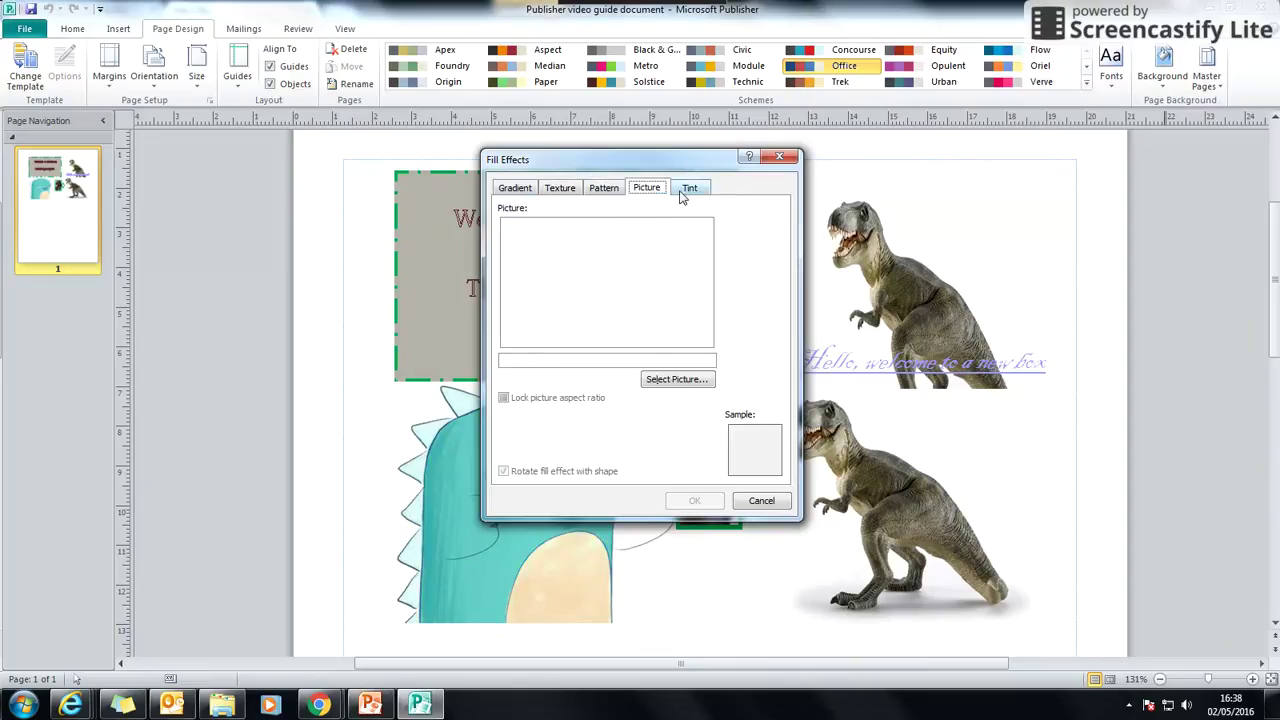
pyautogui.click(686, 192)
pyautogui.click(514, 189)
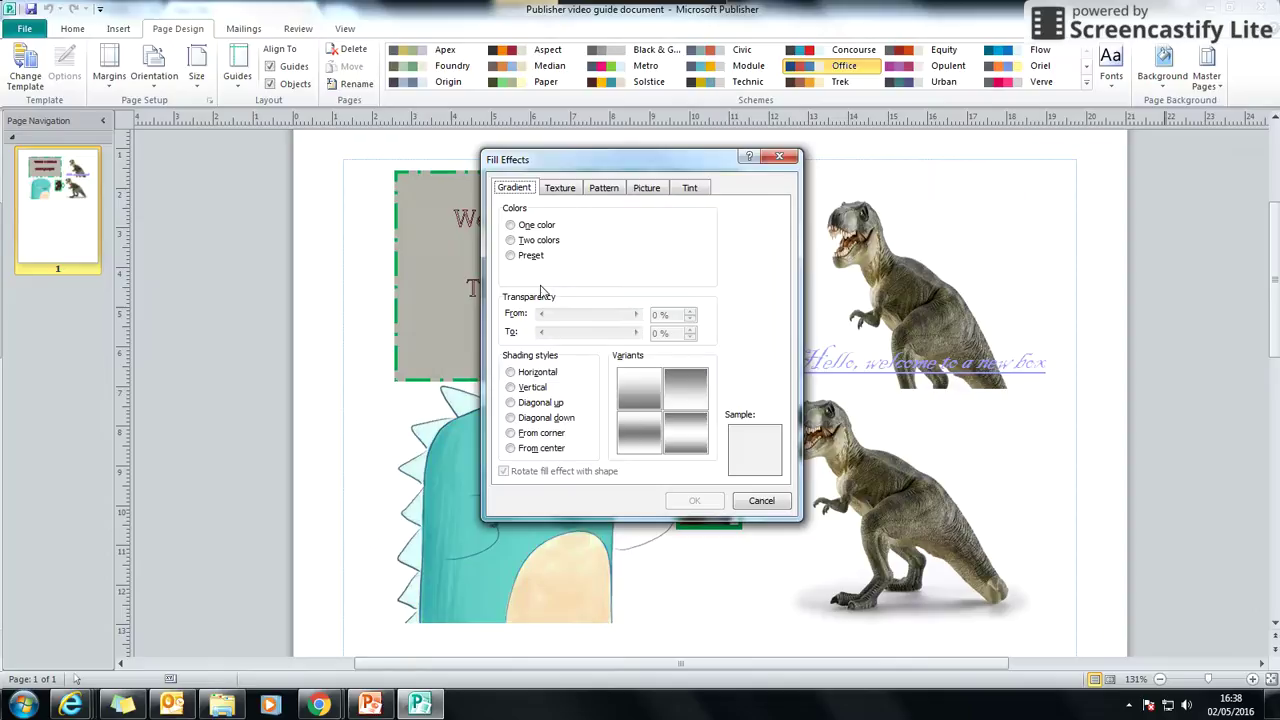
# Choose a two-colour gradient with From corner shading in the top-right variant.
pyautogui.click(545, 242)
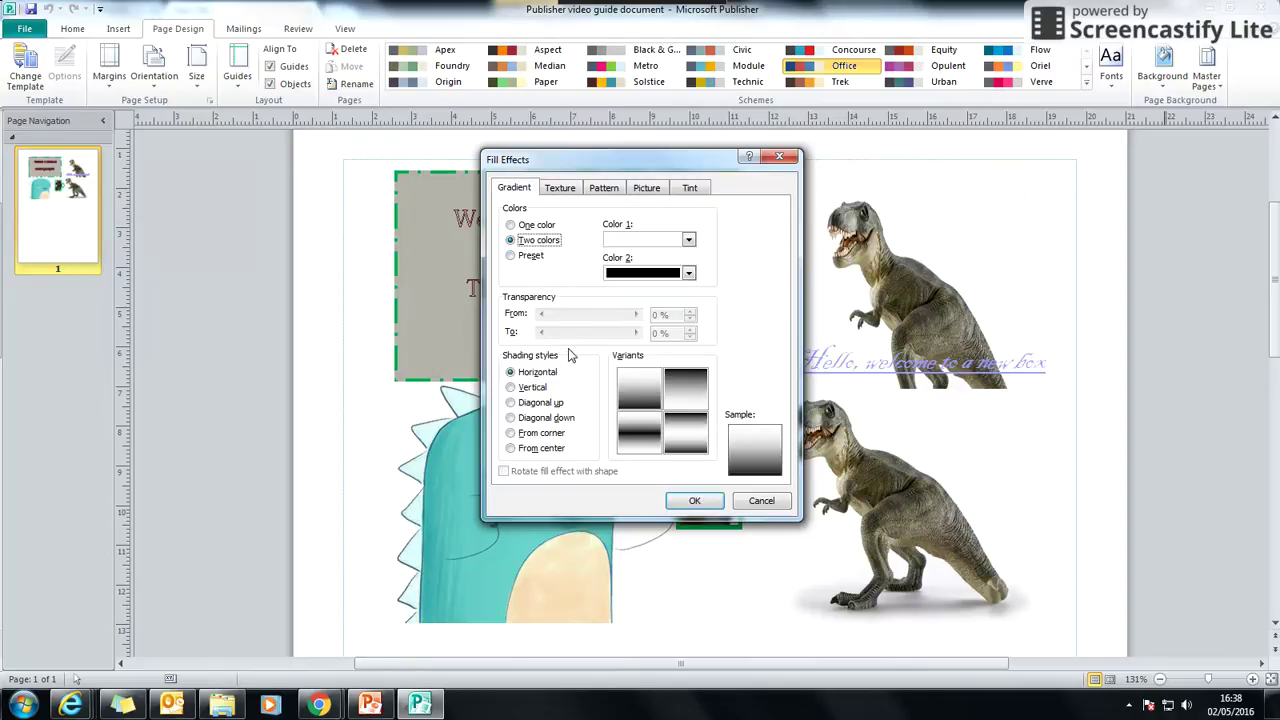
pyautogui.click(645, 399)
pyautogui.click(534, 402)
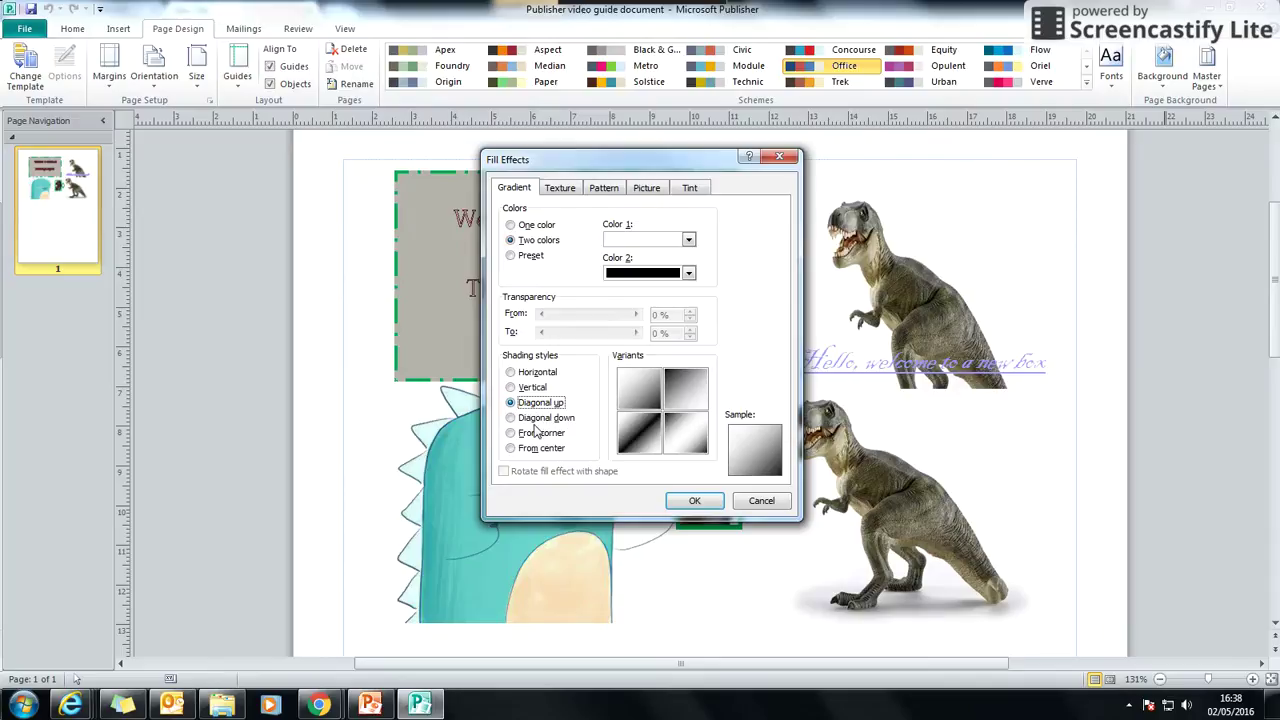
pyautogui.click(537, 432)
pyautogui.click(546, 449)
pyautogui.click(541, 433)
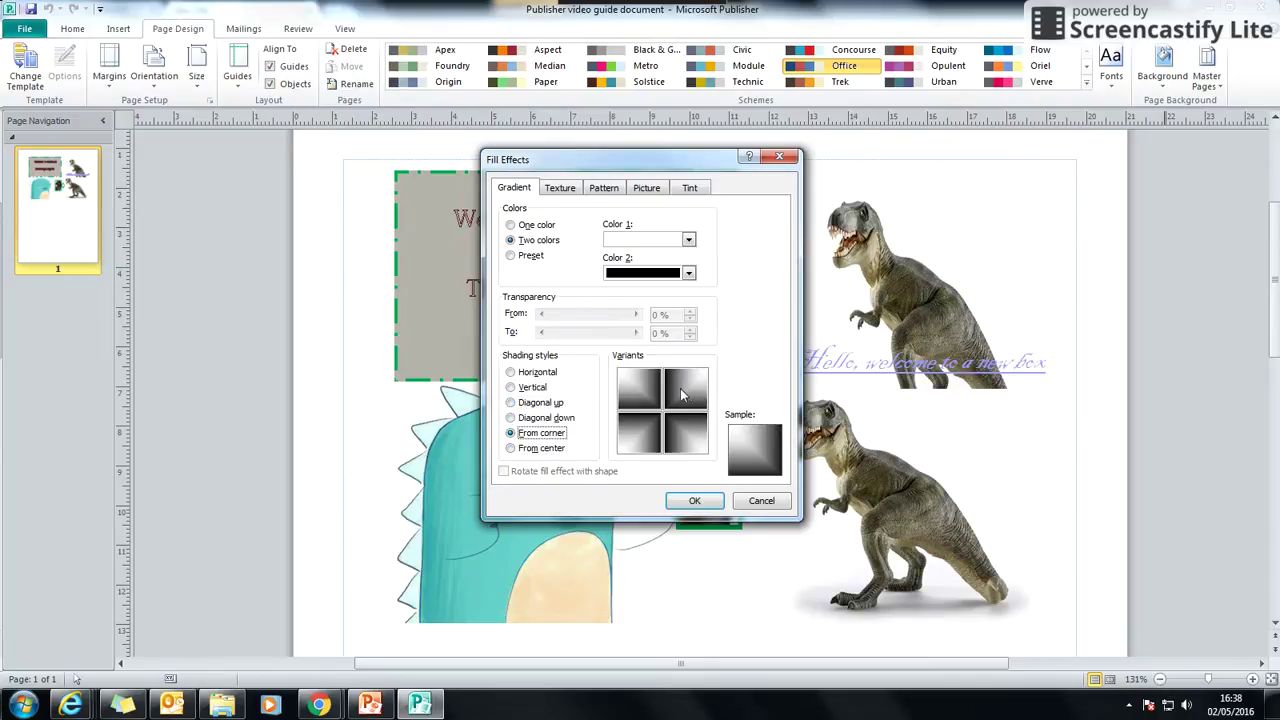
pyautogui.click(684, 393)
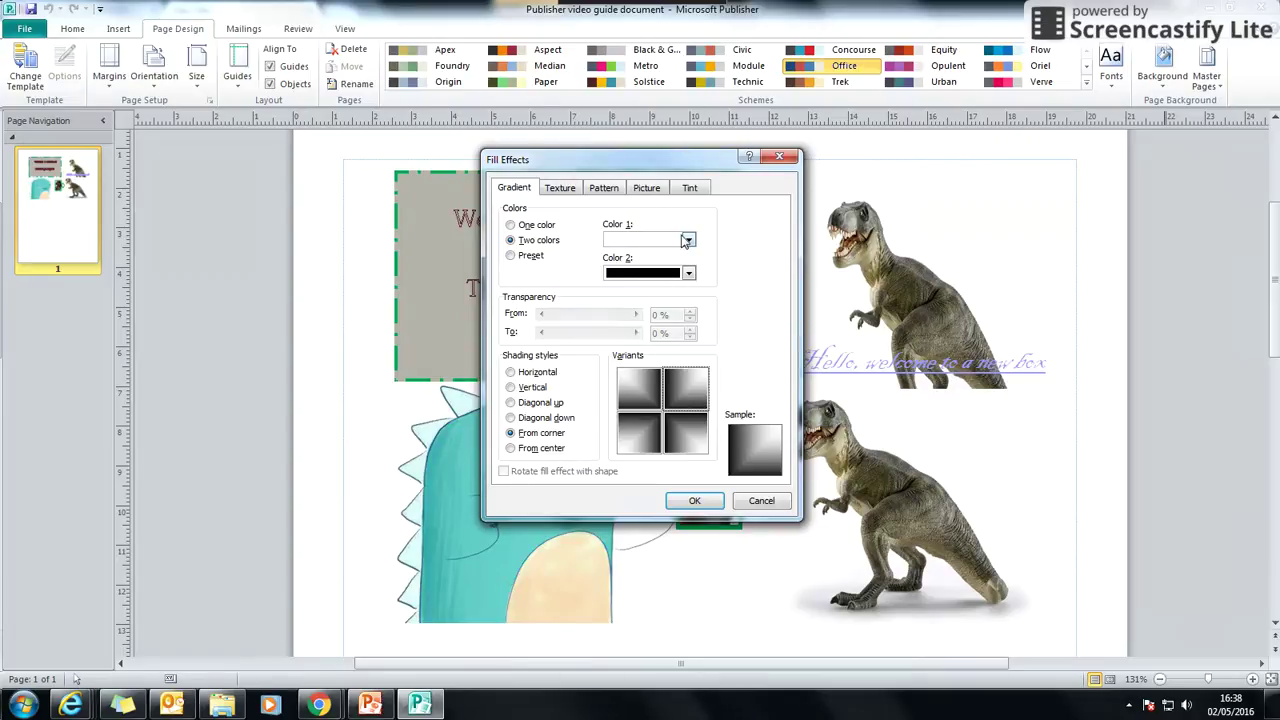
# Set gradient Color 1 to green and Color 2 to yellow, and apply it to the page.
pyautogui.click(688, 240)
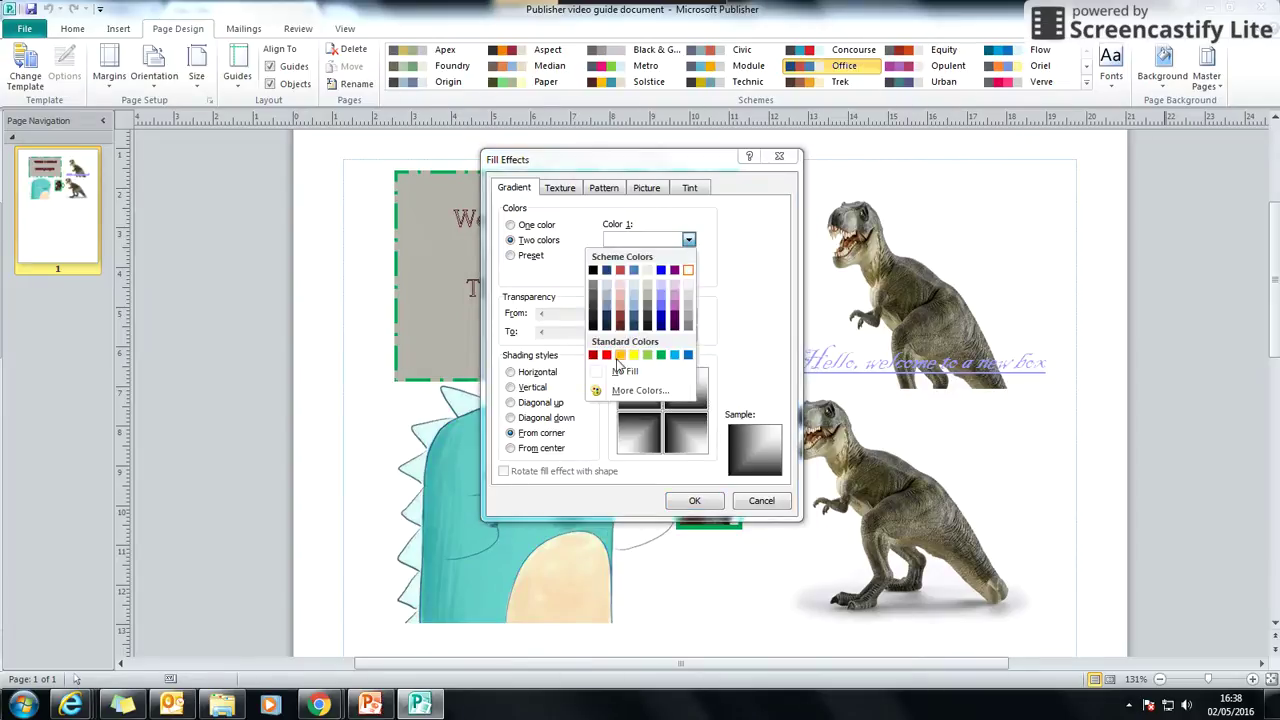
pyautogui.click(659, 356)
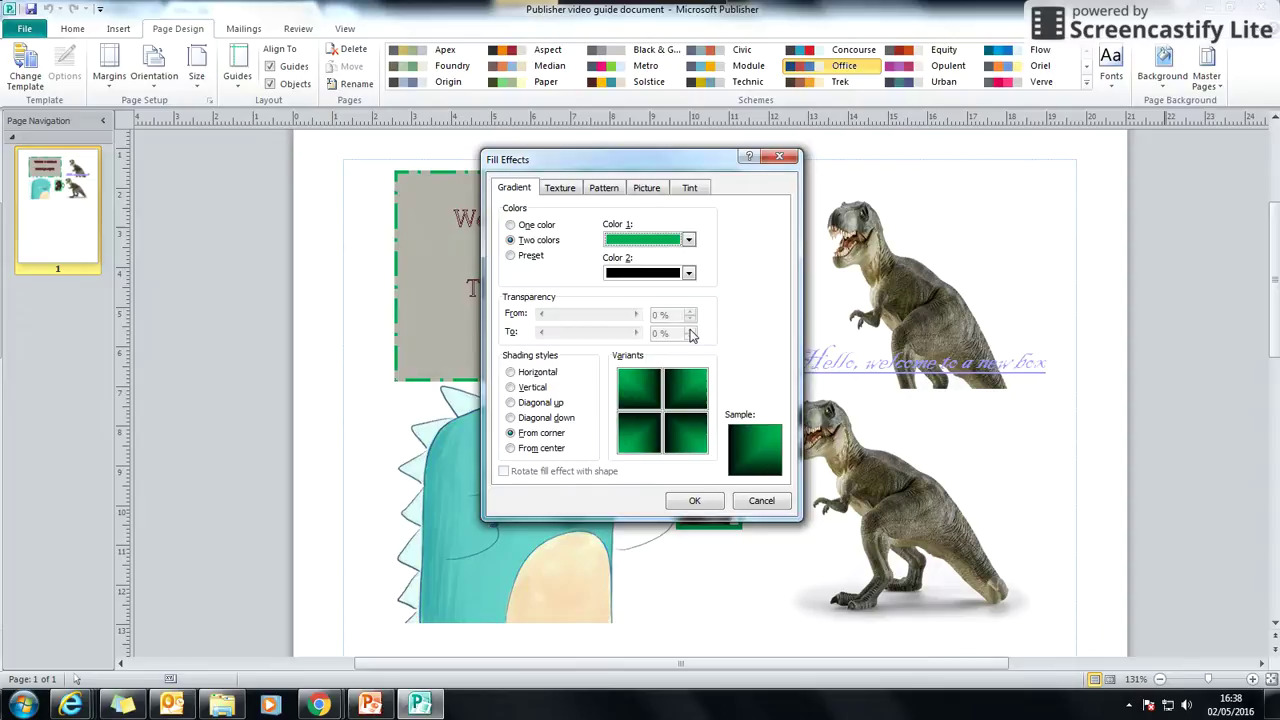
pyautogui.click(688, 273)
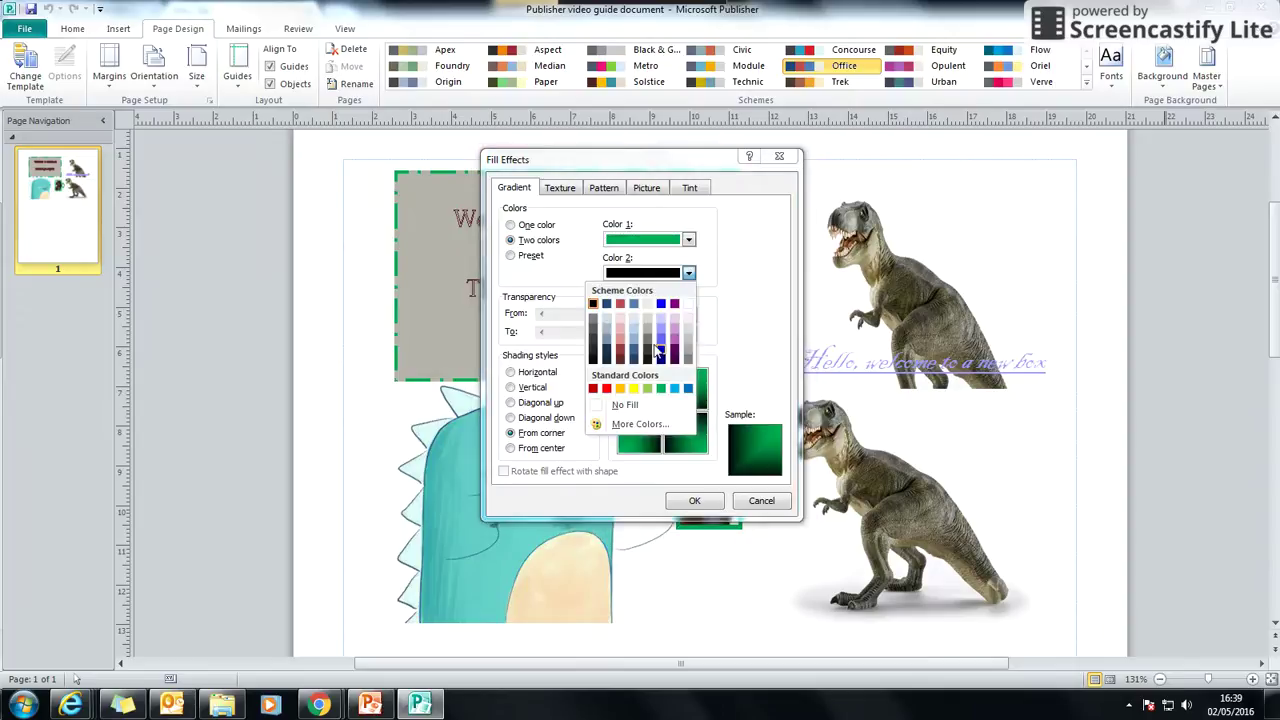
pyautogui.click(632, 390)
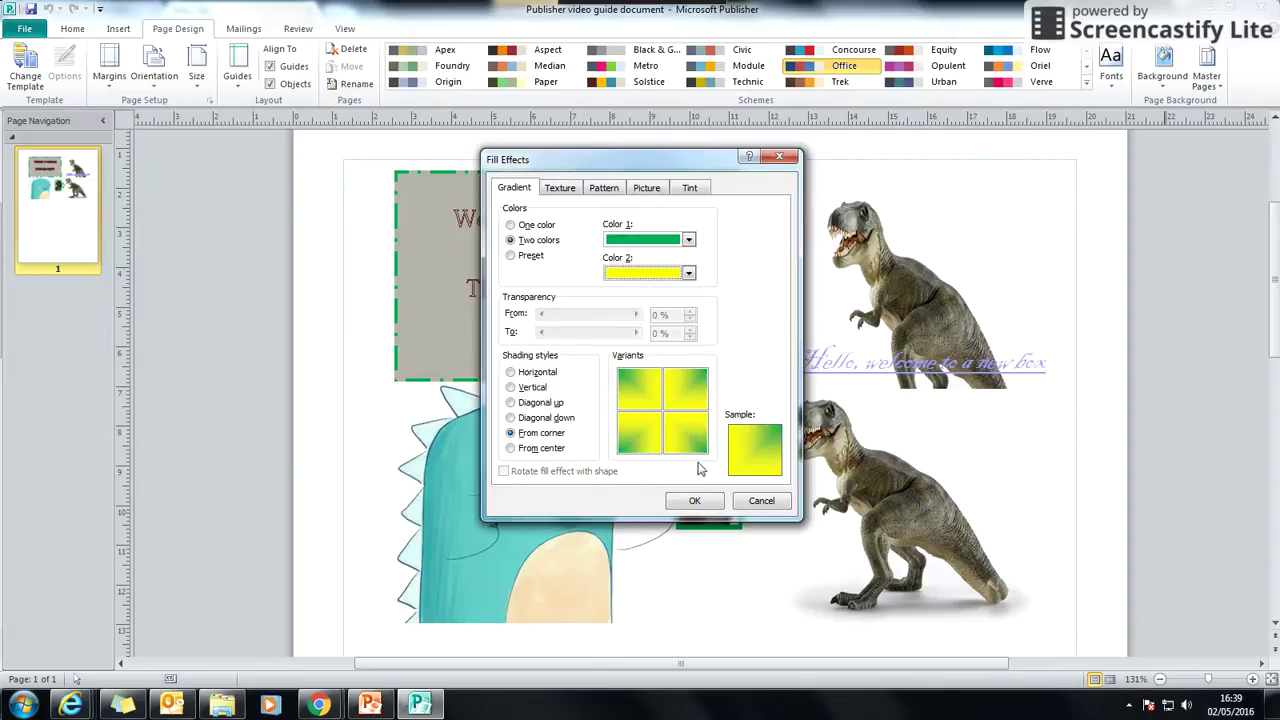
pyautogui.click(681, 395)
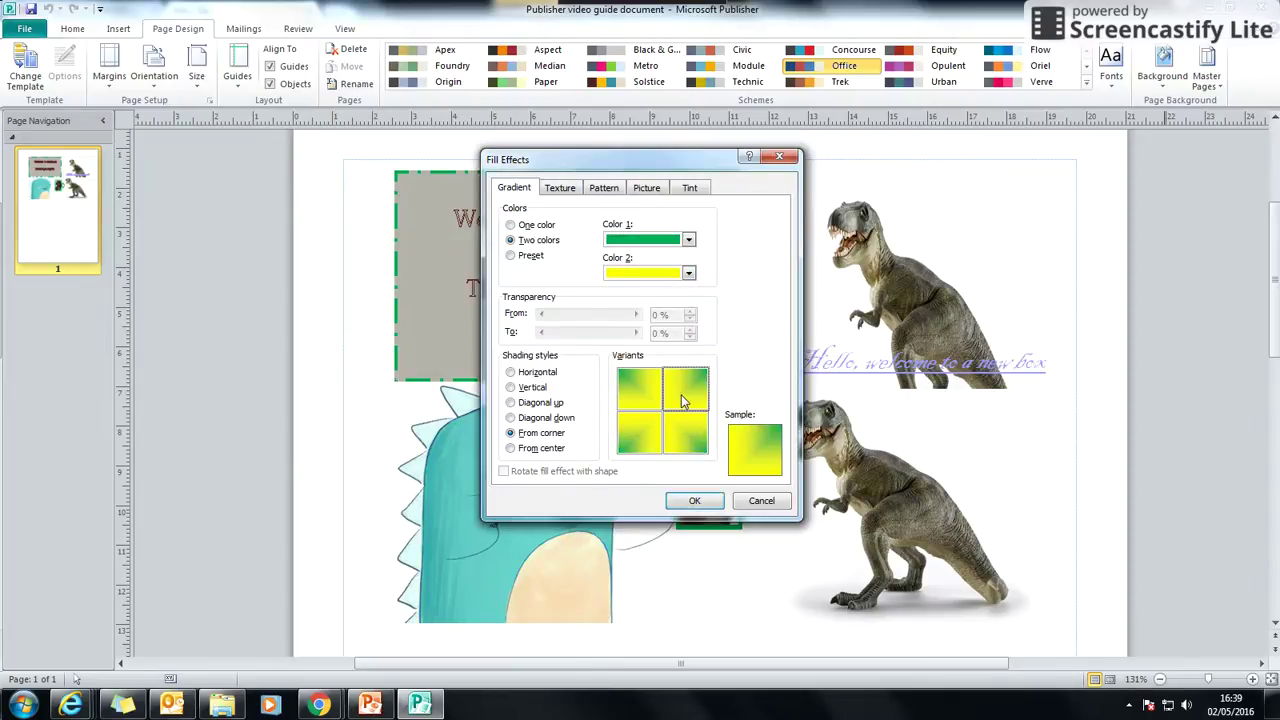
pyautogui.click(700, 502)
# Zoom out to 90%, scroll back to the top, and reopen the Background gallery.
pyautogui.scroll(-6, 800, 440)
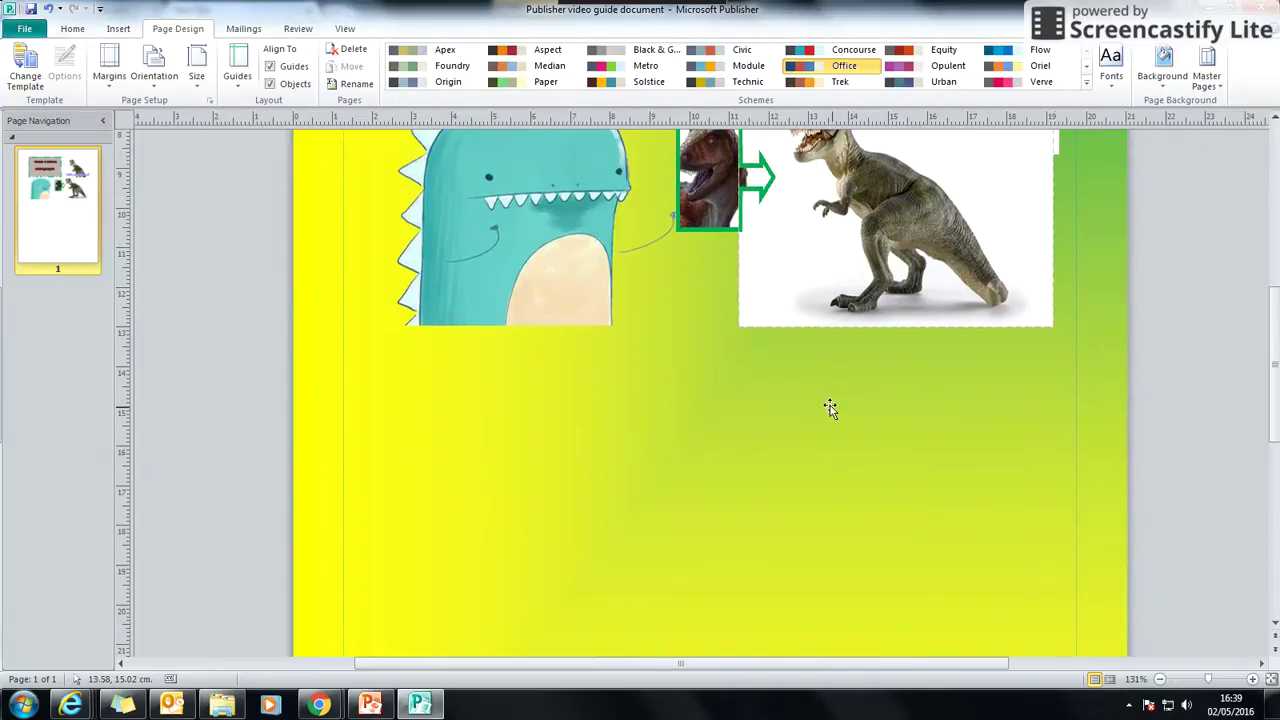
pyautogui.click(1159, 679)
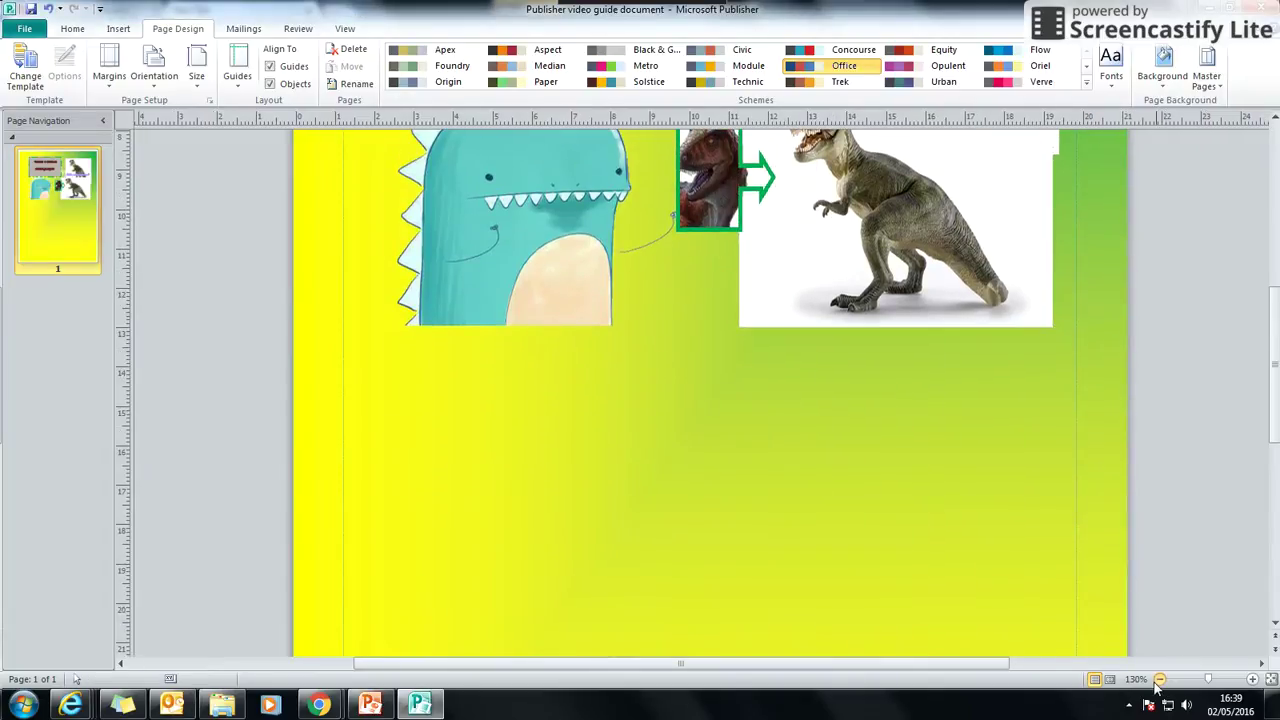
pyautogui.click(1159, 679)
pyautogui.click(1159, 679)
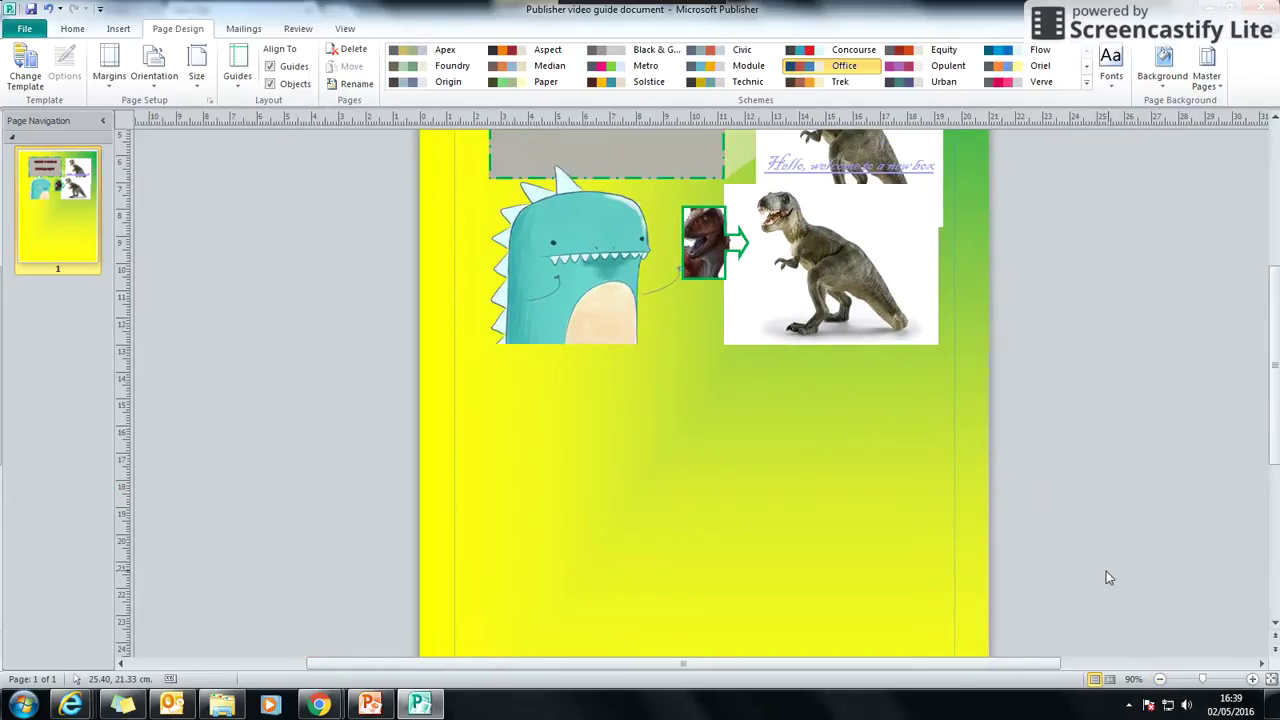
pyautogui.scroll(4, 1106, 571)
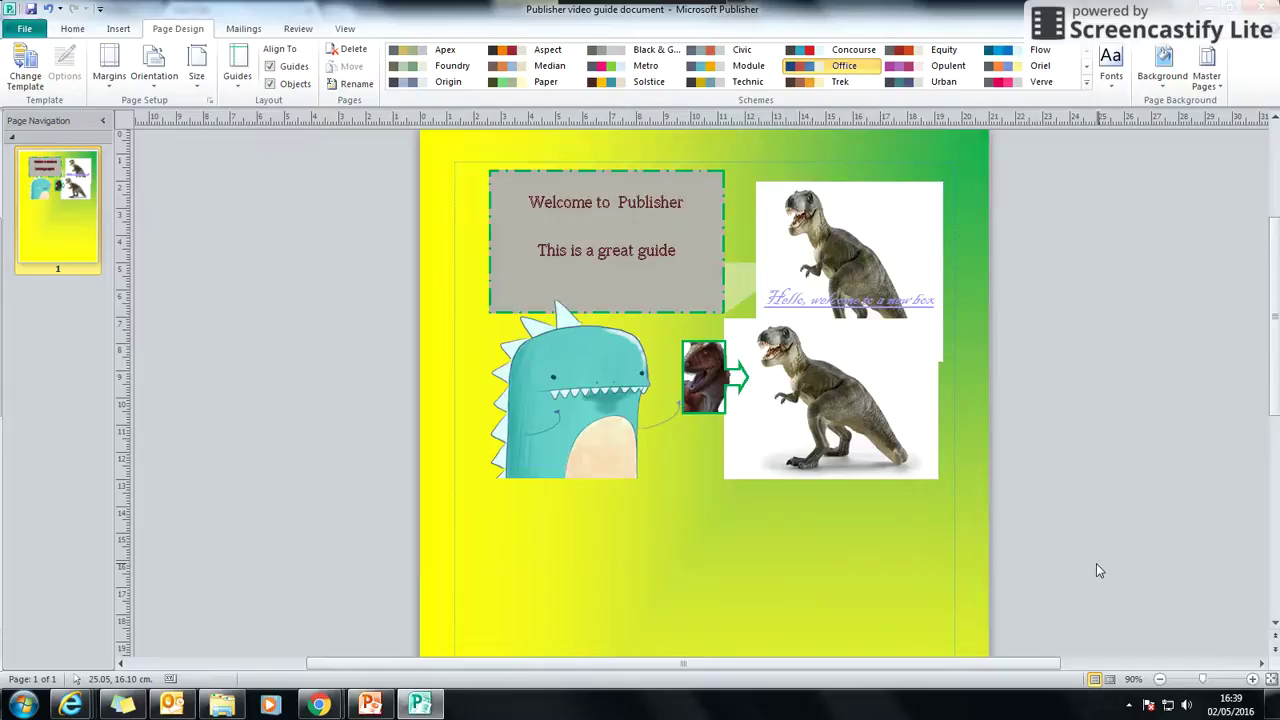
pyautogui.scroll(-8, 1096, 565)
pyautogui.scroll(6, 1088, 557)
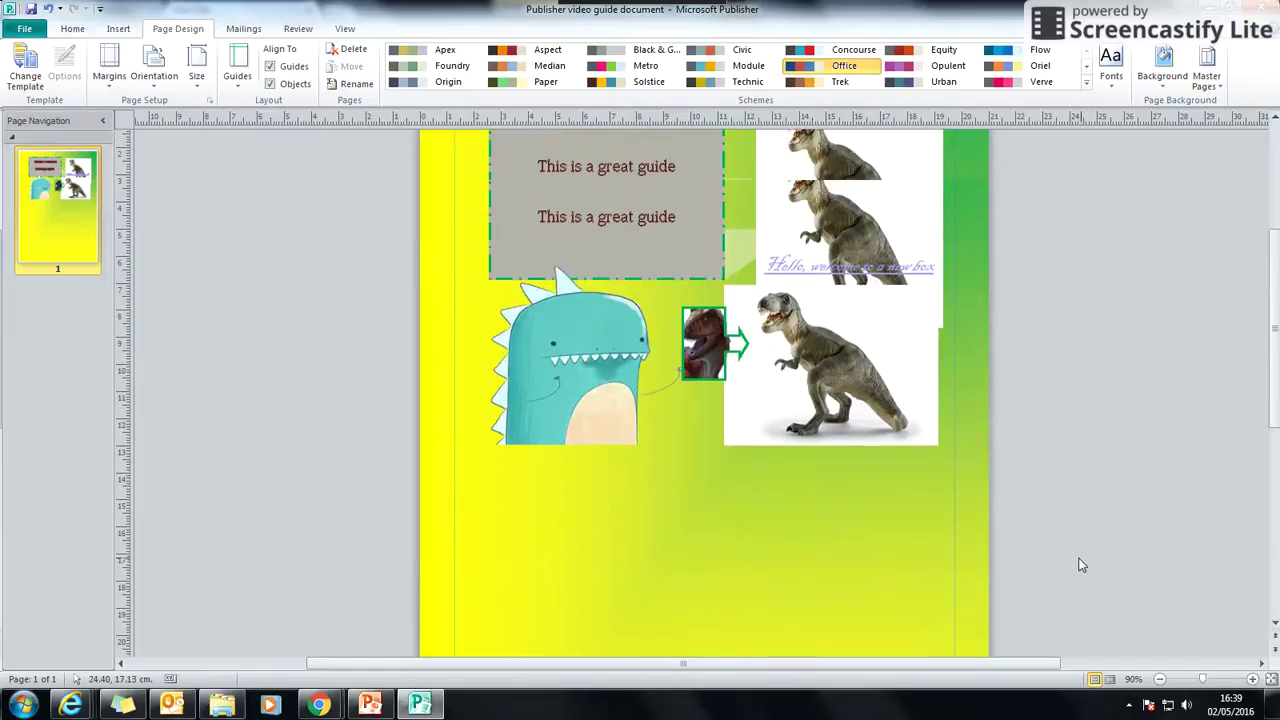
pyautogui.scroll(2, 1070, 550)
pyautogui.click(1162, 80)
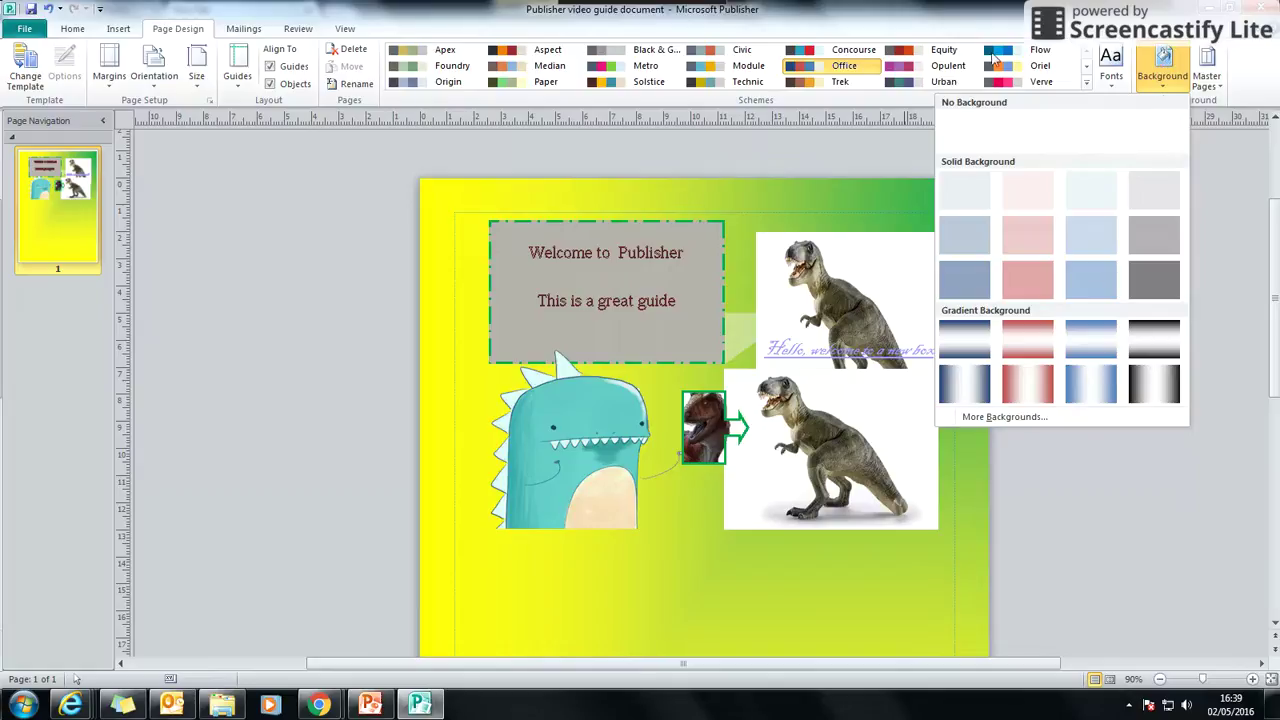
# Reopen Fill Effects, view the Texture fills, and close without changing the green-yellow gradient.
pyautogui.click(1043, 416)
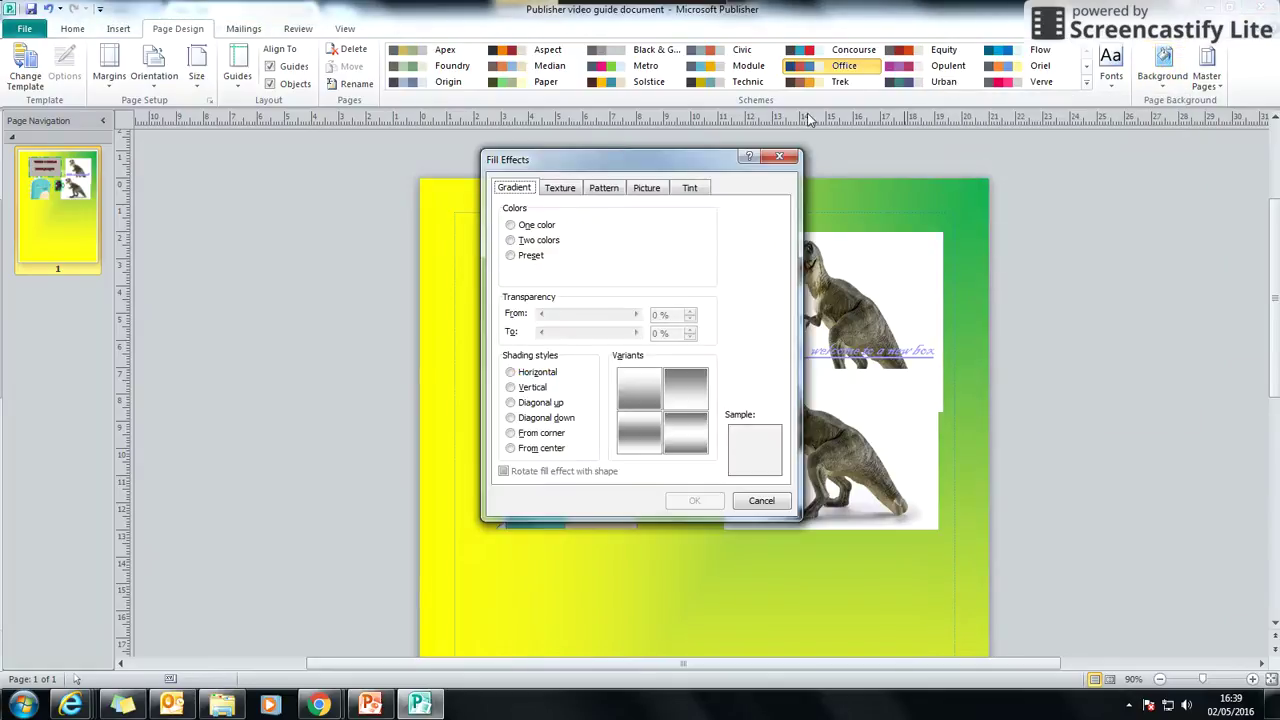
pyautogui.click(558, 190)
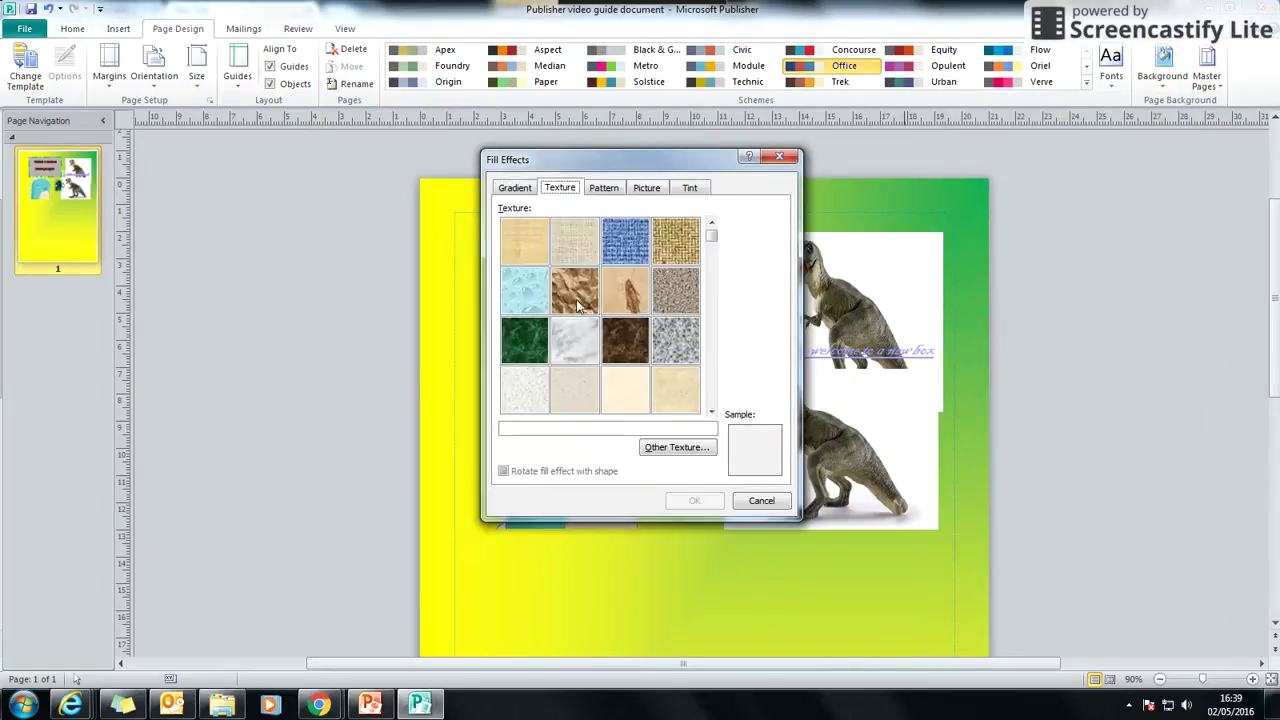
pyautogui.click(779, 157)
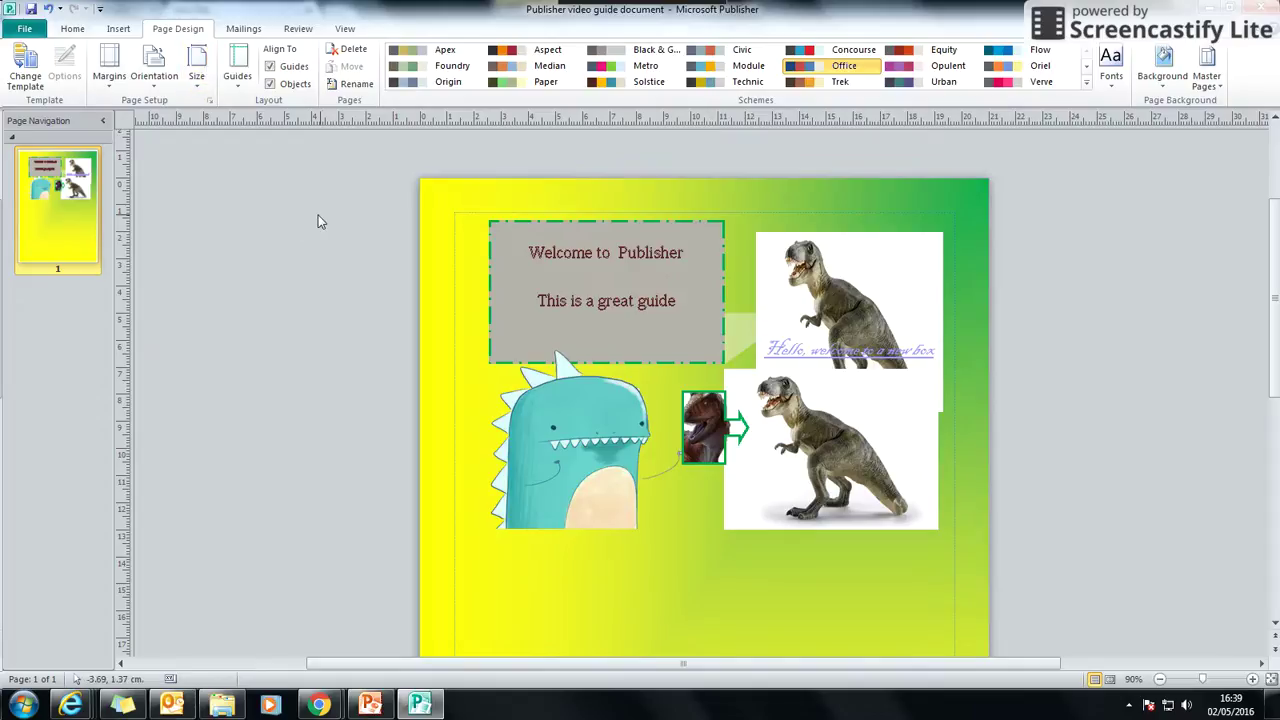
# Insert purple-style WordArt reading 'The Play' and move it to the page's lower left.
pyautogui.click(71, 30)
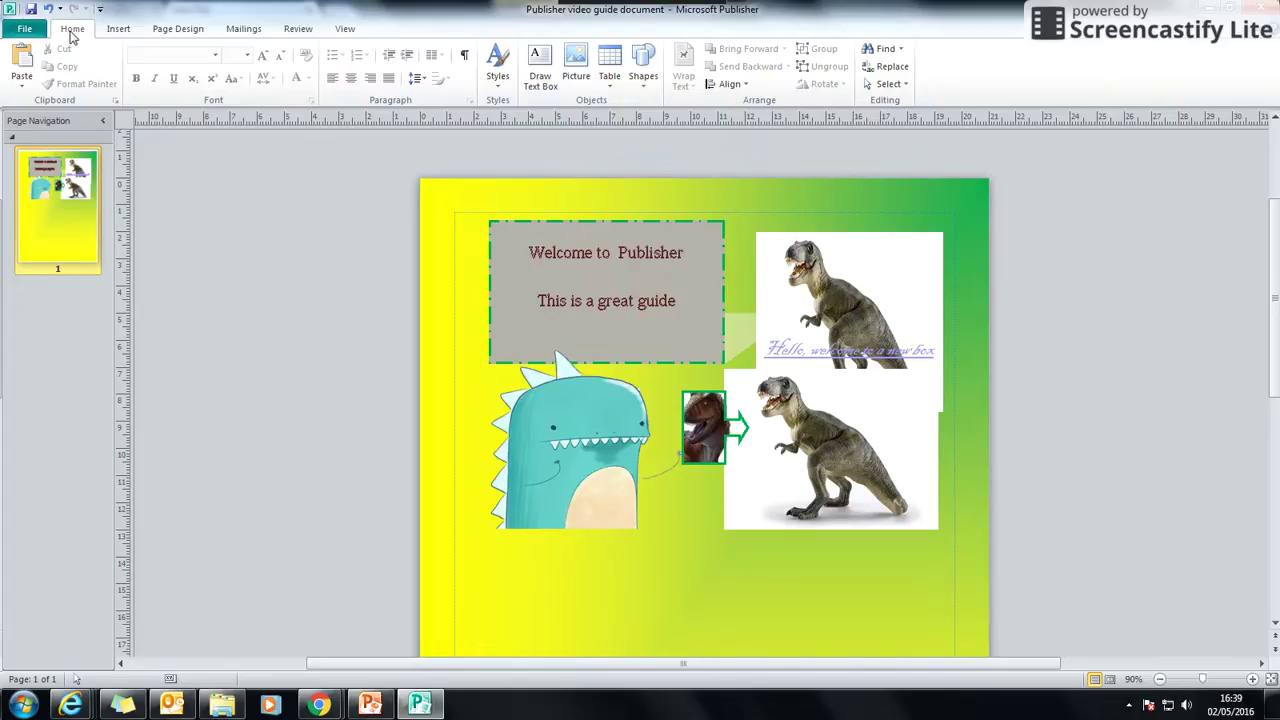
pyautogui.click(117, 31)
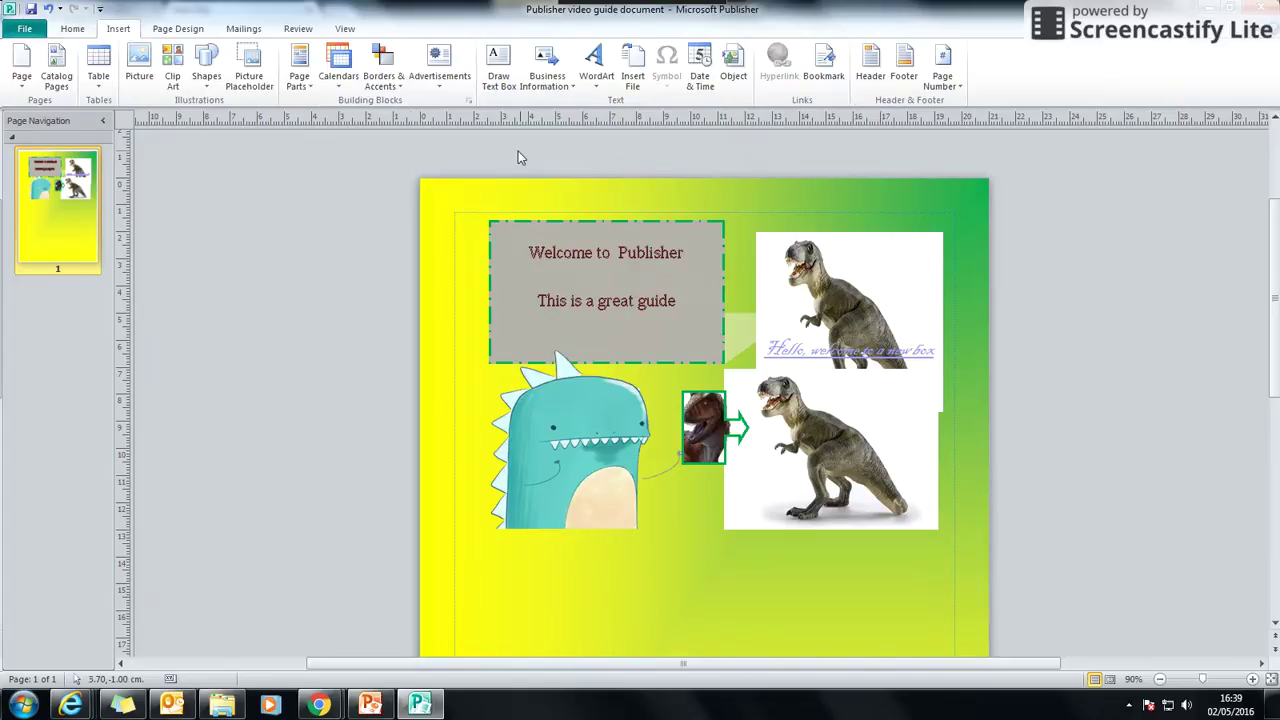
pyautogui.click(605, 82)
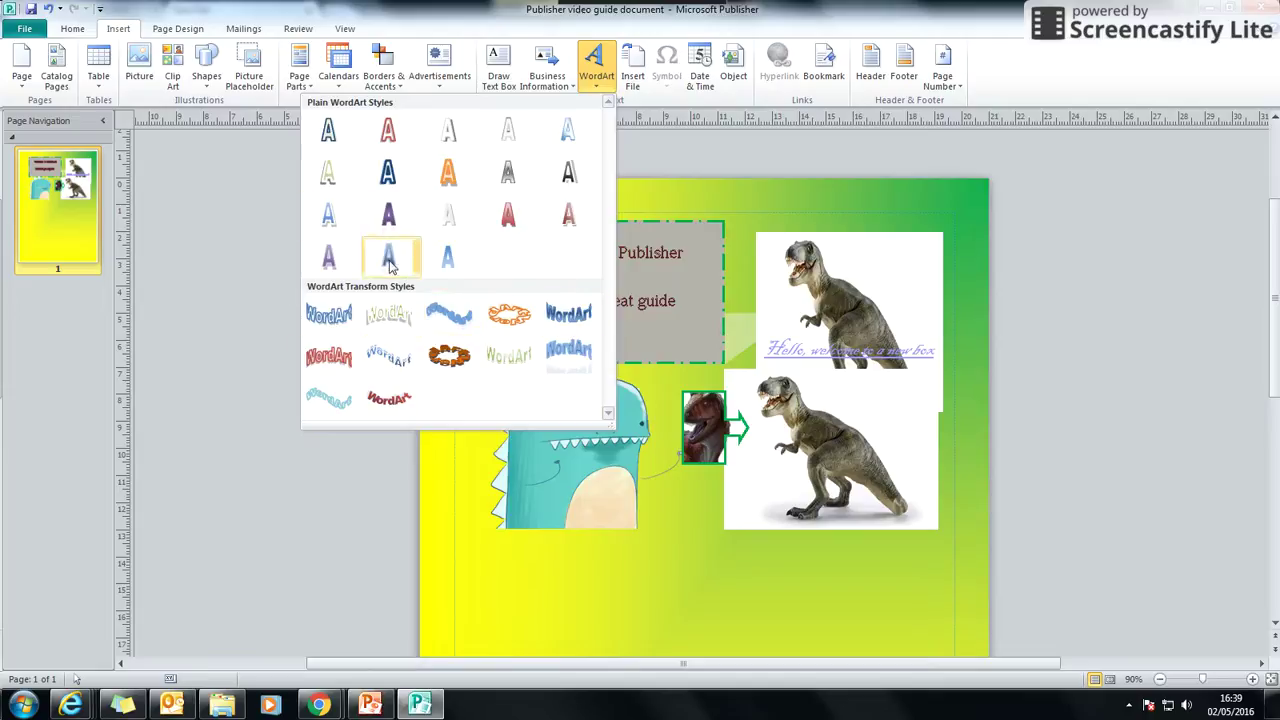
pyautogui.click(388, 222)
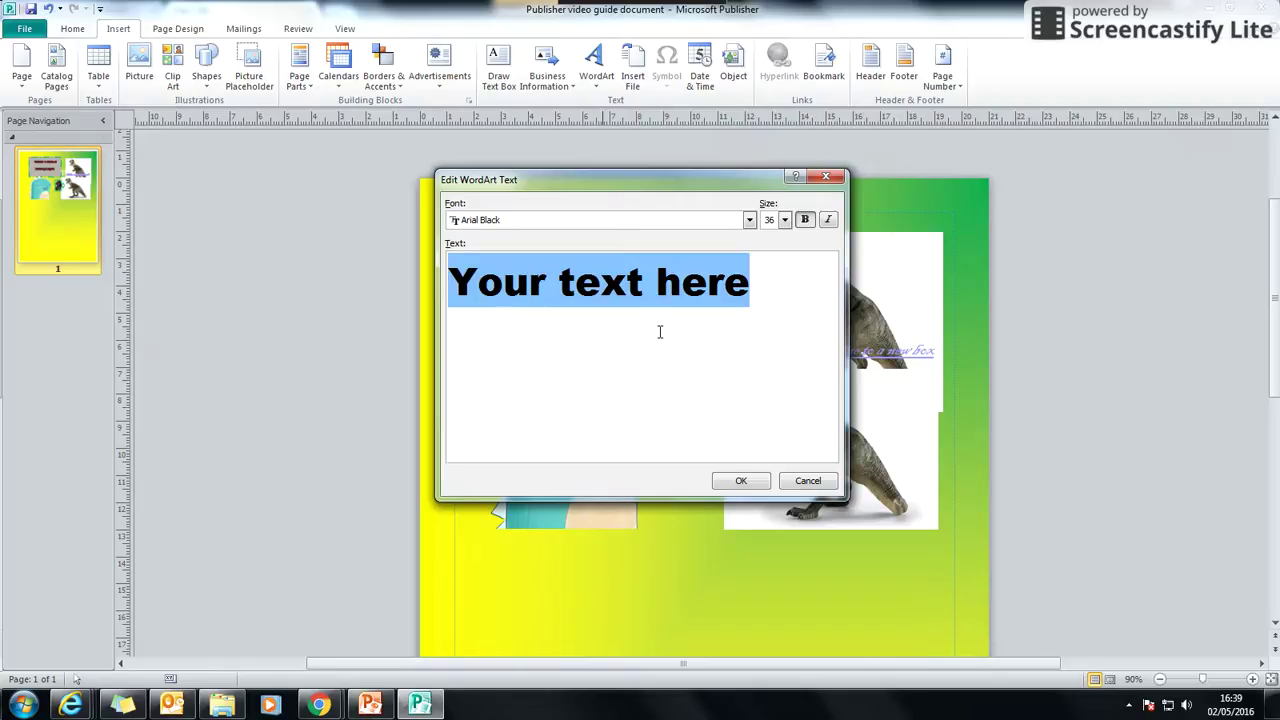
pyautogui.write('The Playu')
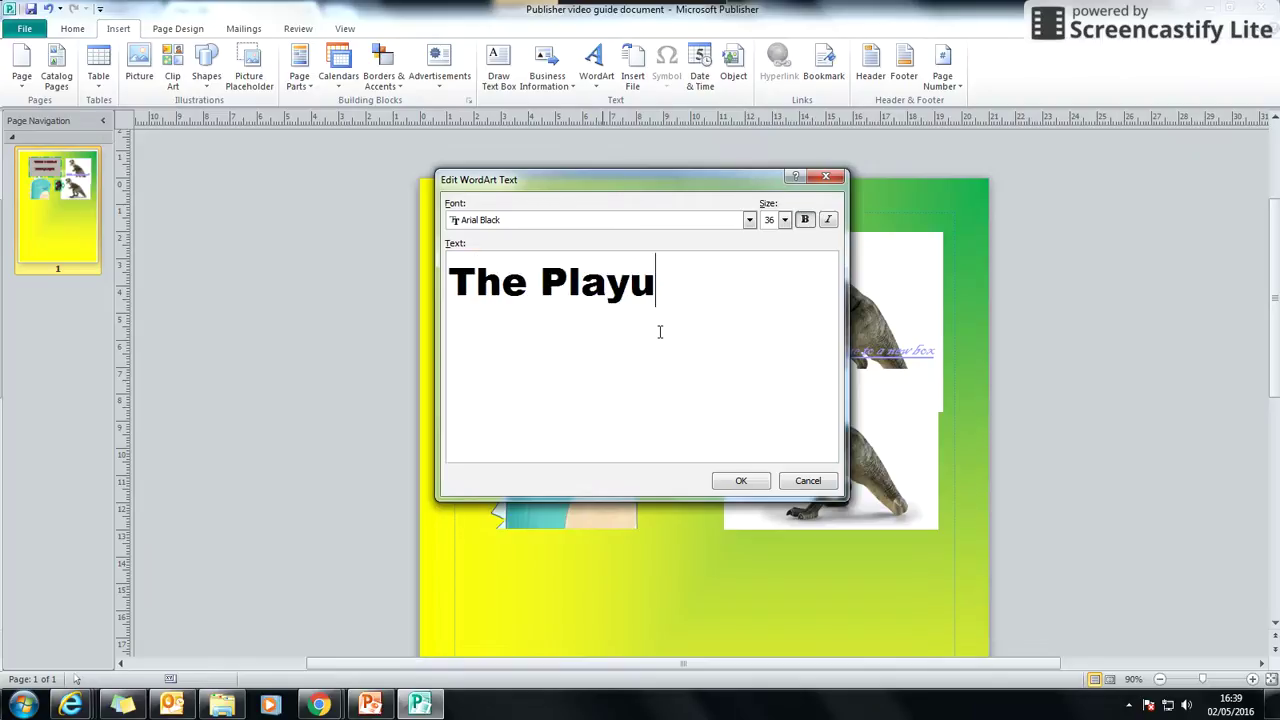
pyautogui.press('BackSpace')
pyautogui.click(741, 481)
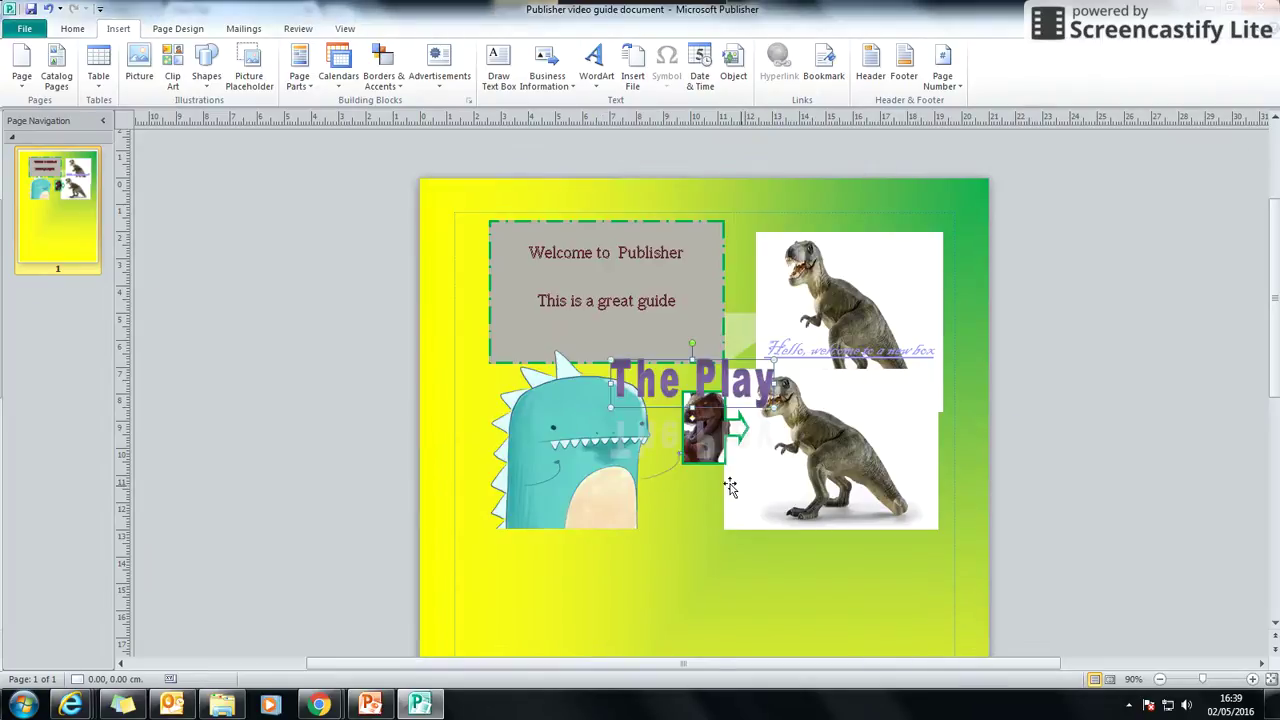
pyautogui.moveTo(722, 386); pyautogui.dragTo(615, 593)
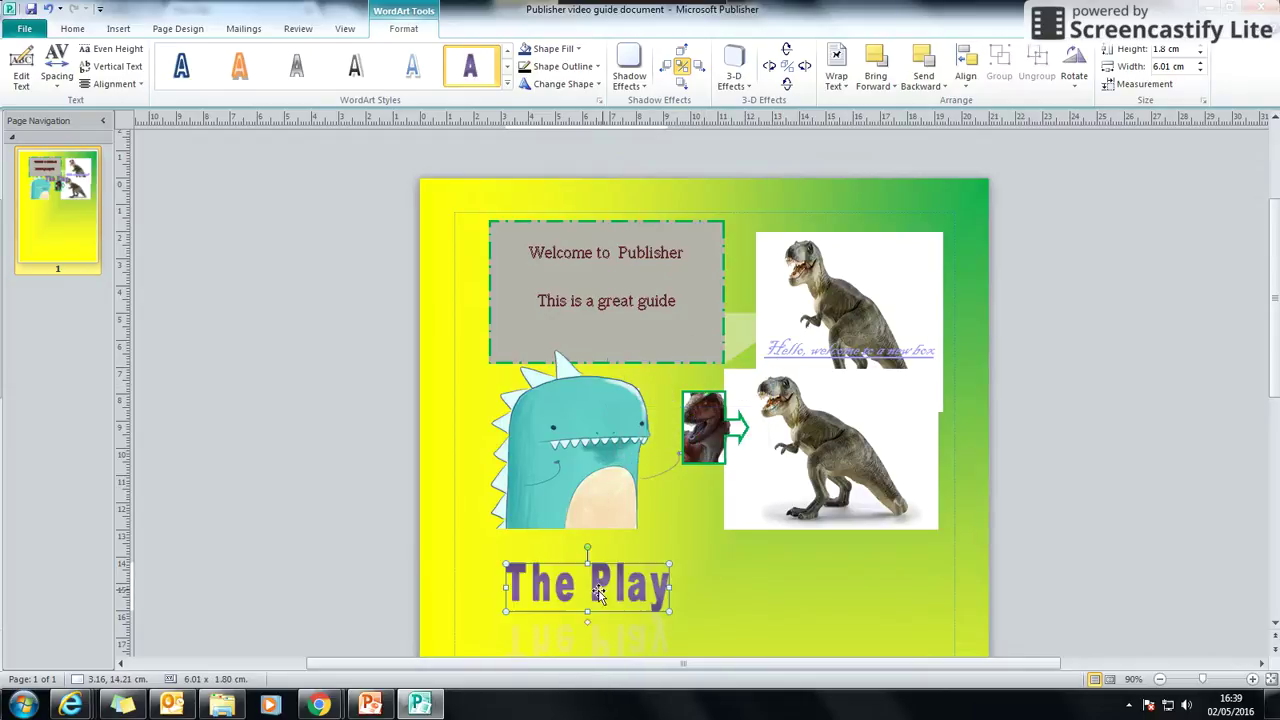
# Bend 'The Play' WordArt into the arch Follow Path shape.
pyautogui.scroll(-2, 609, 569)
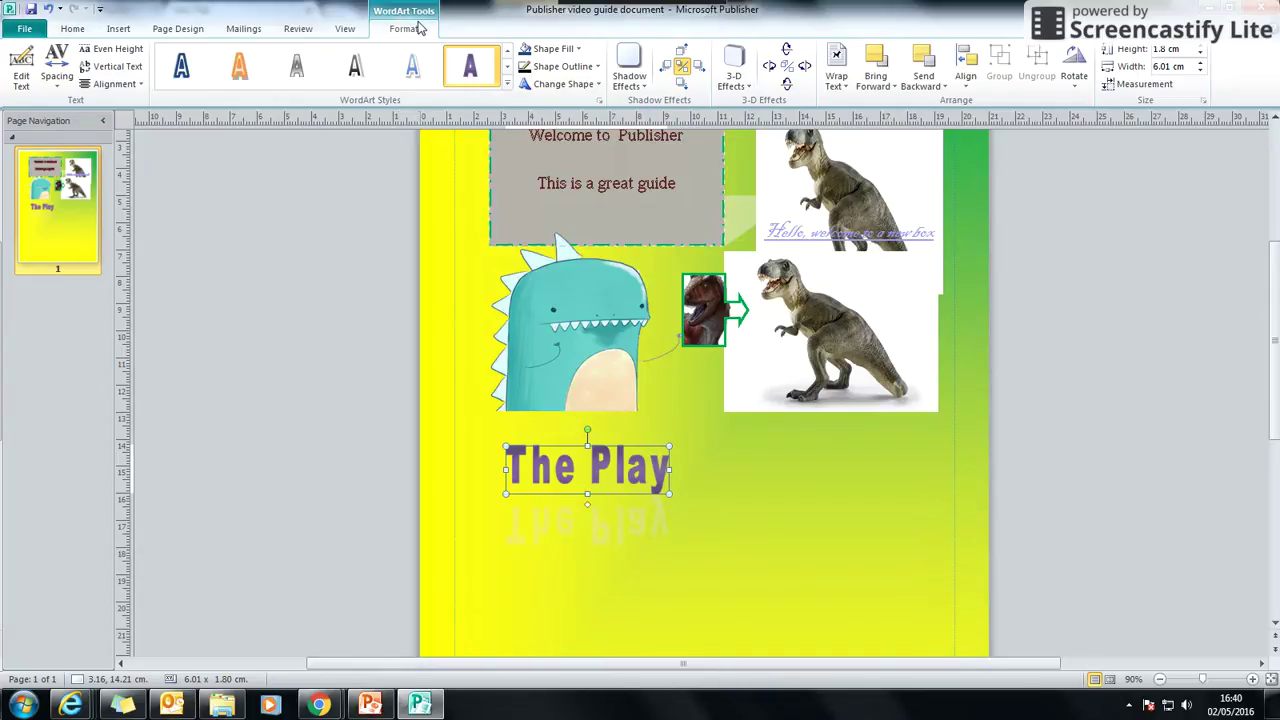
pyautogui.click(506, 84)
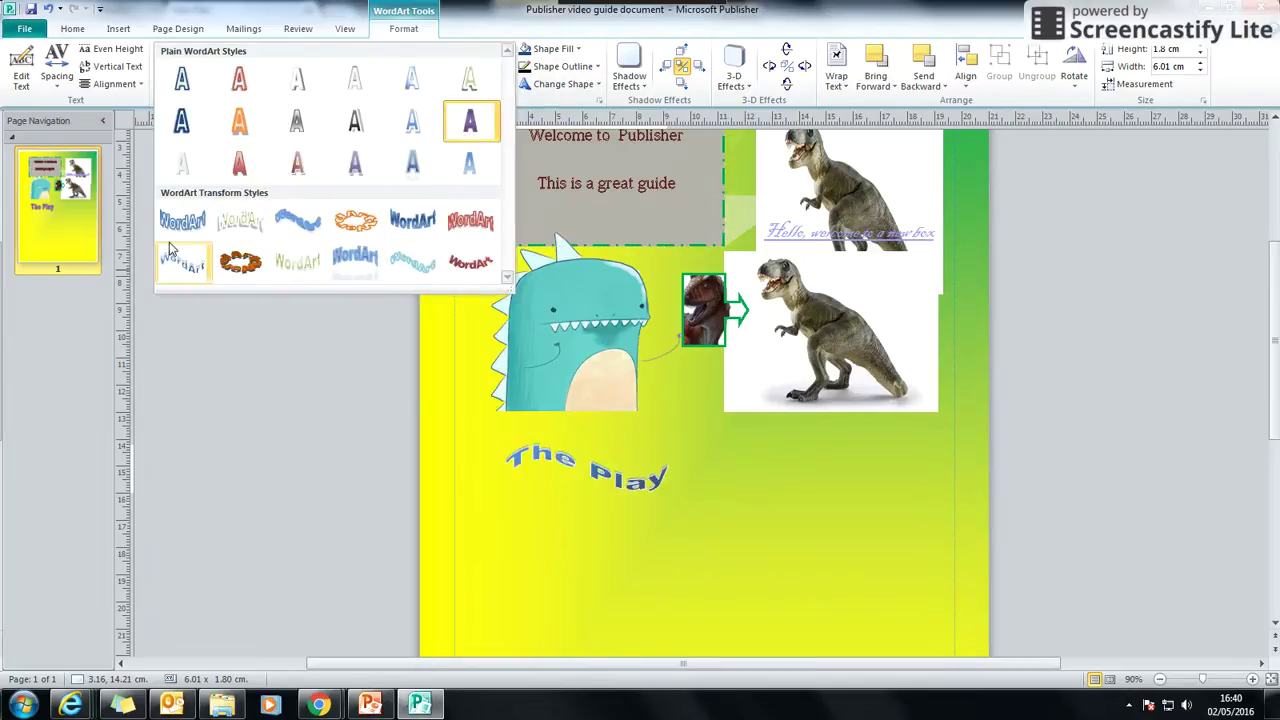
pyautogui.click(486, 12)
pyautogui.click(595, 85)
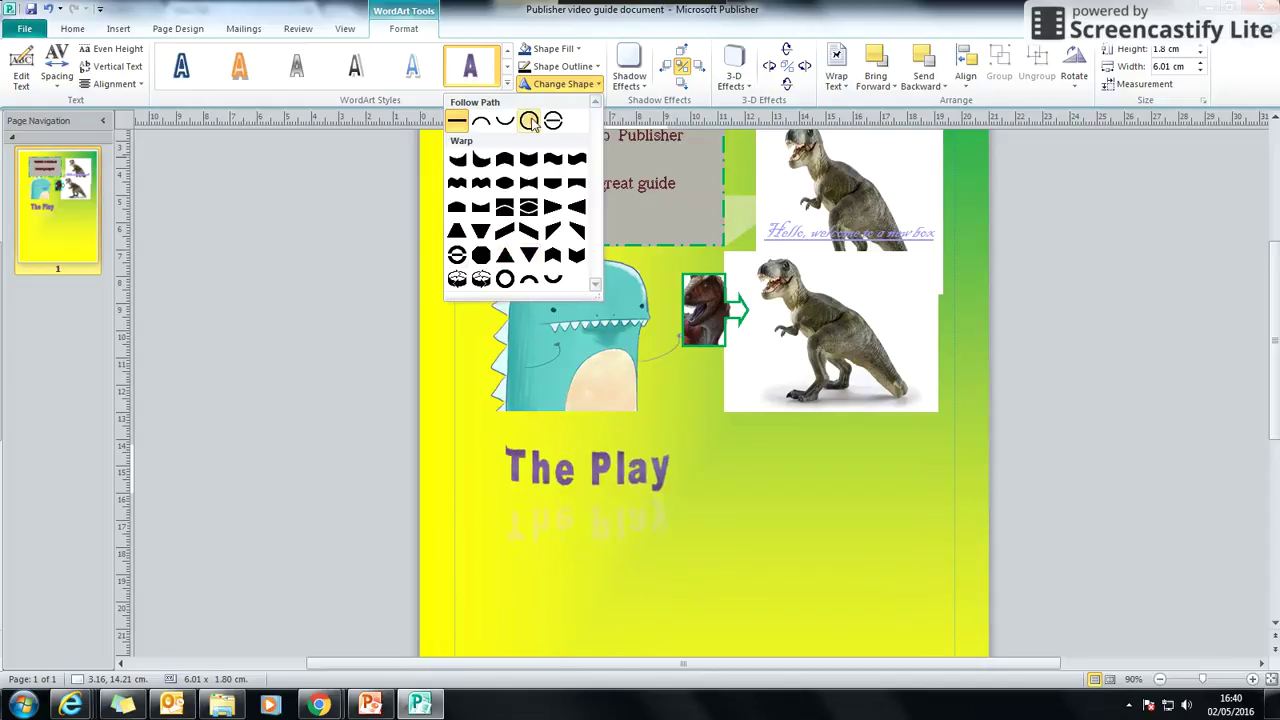
pyautogui.click(505, 121)
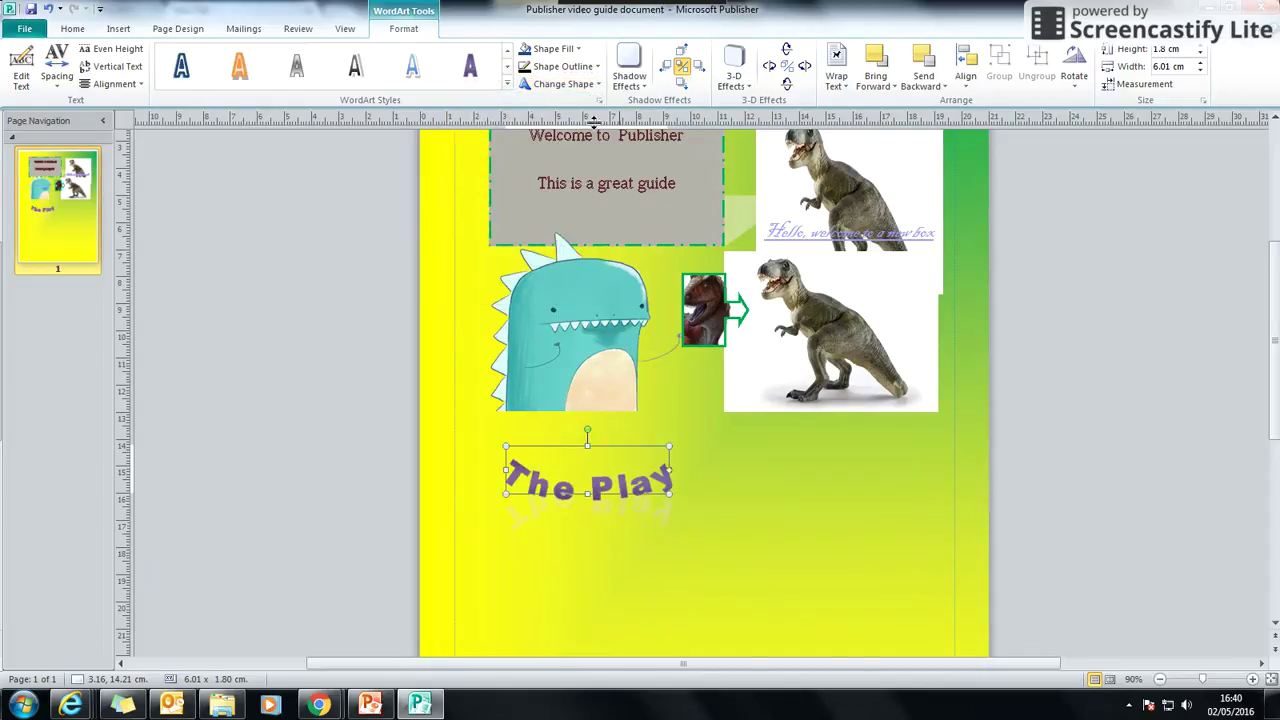
pyautogui.click(630, 72)
pyautogui.click(642, 78)
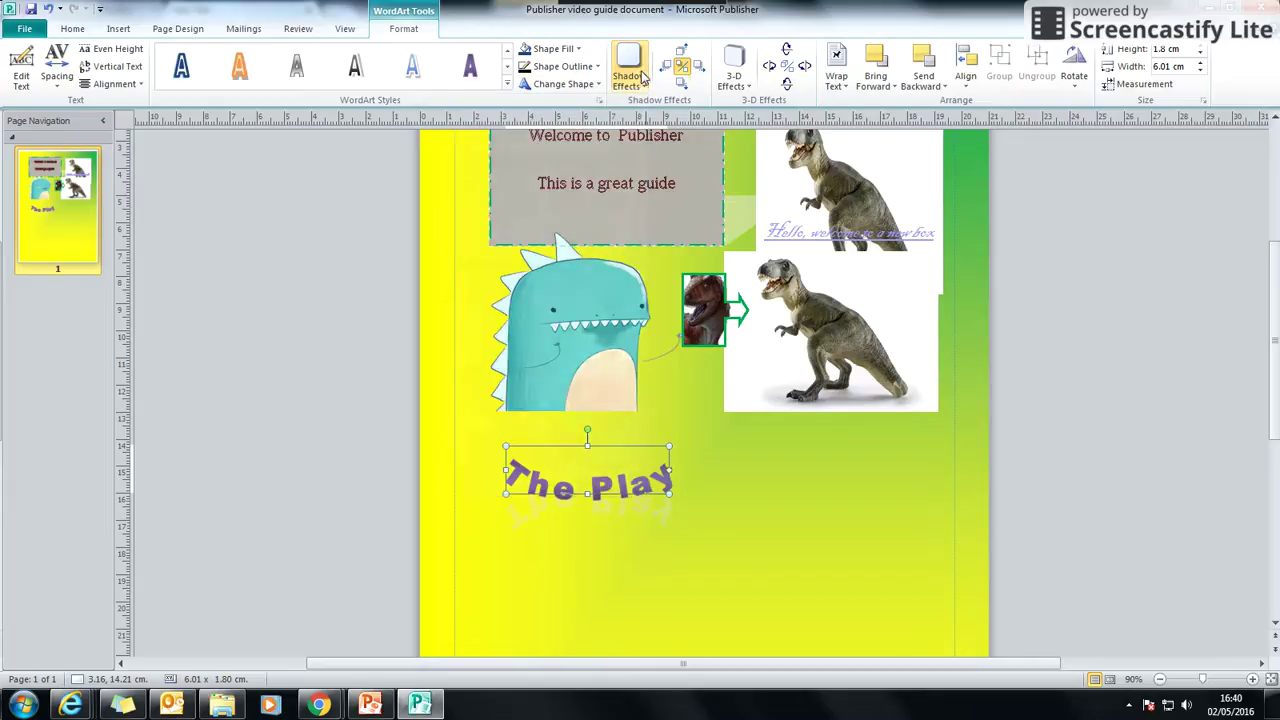
# Give 'The Play' a dark outline colour and reselect the WordArt.
pyautogui.click(588, 68)
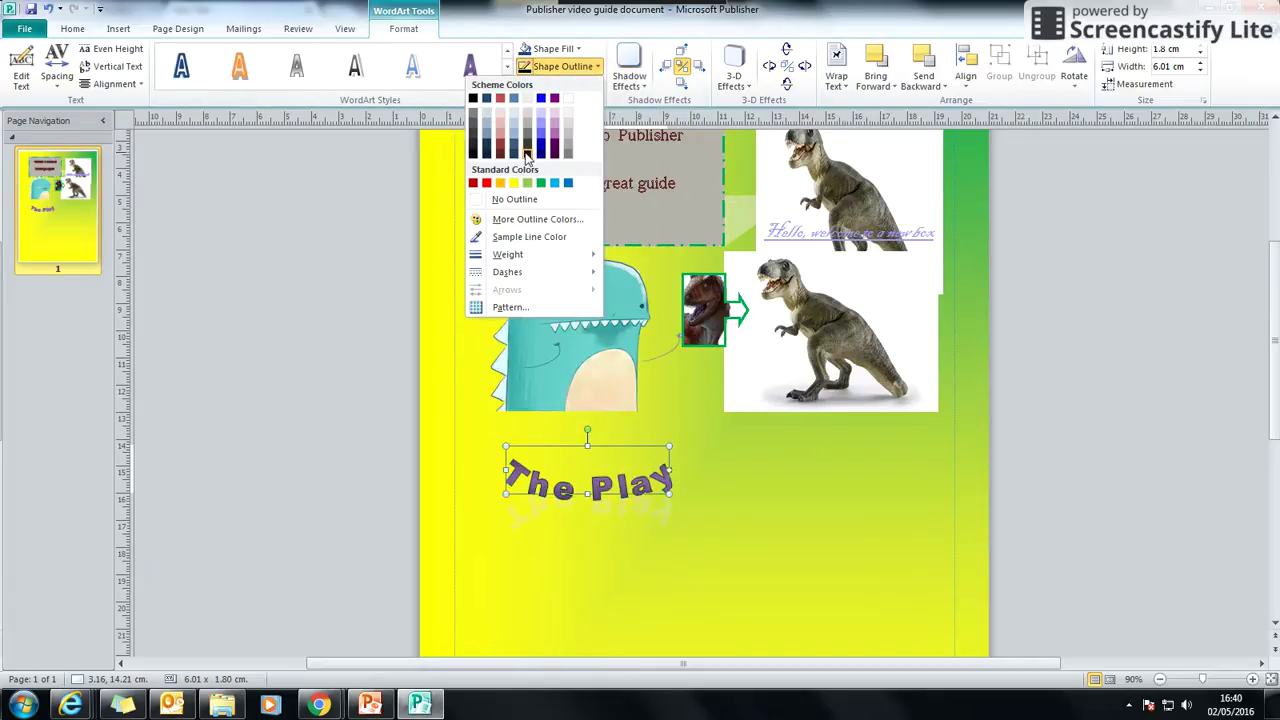
pyautogui.click(527, 148)
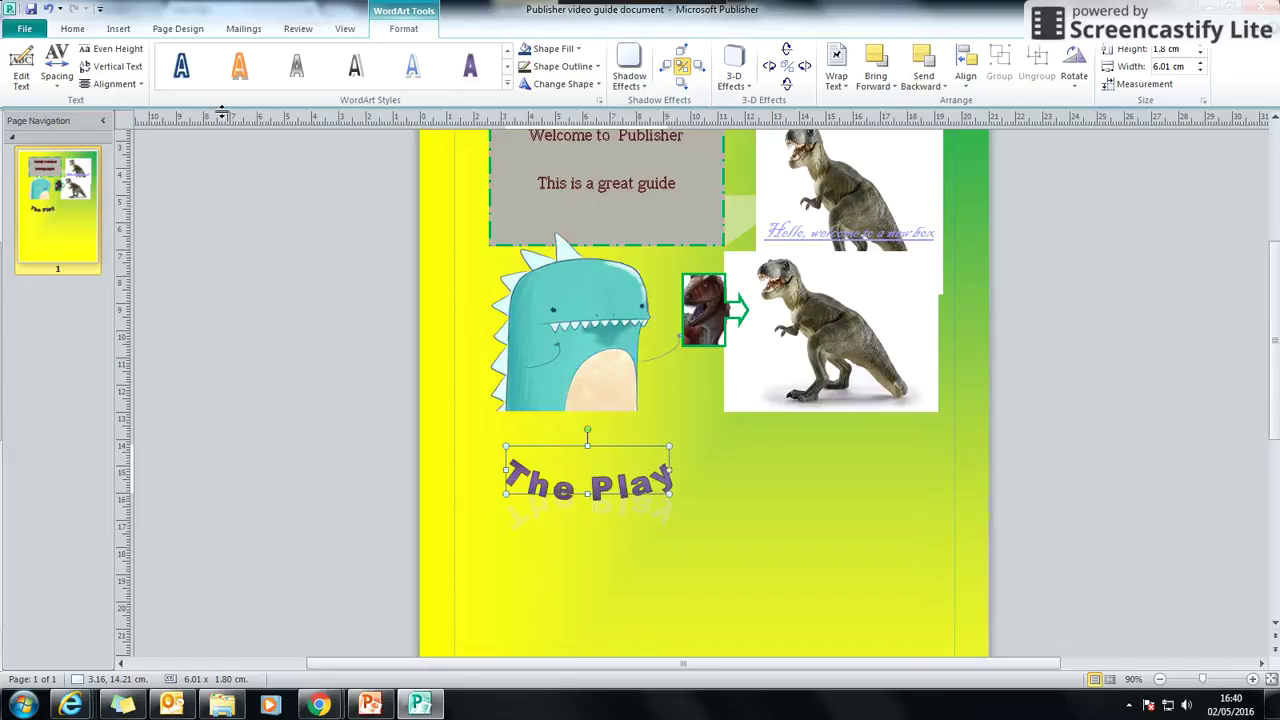
pyautogui.click(766, 565)
pyautogui.click(593, 483)
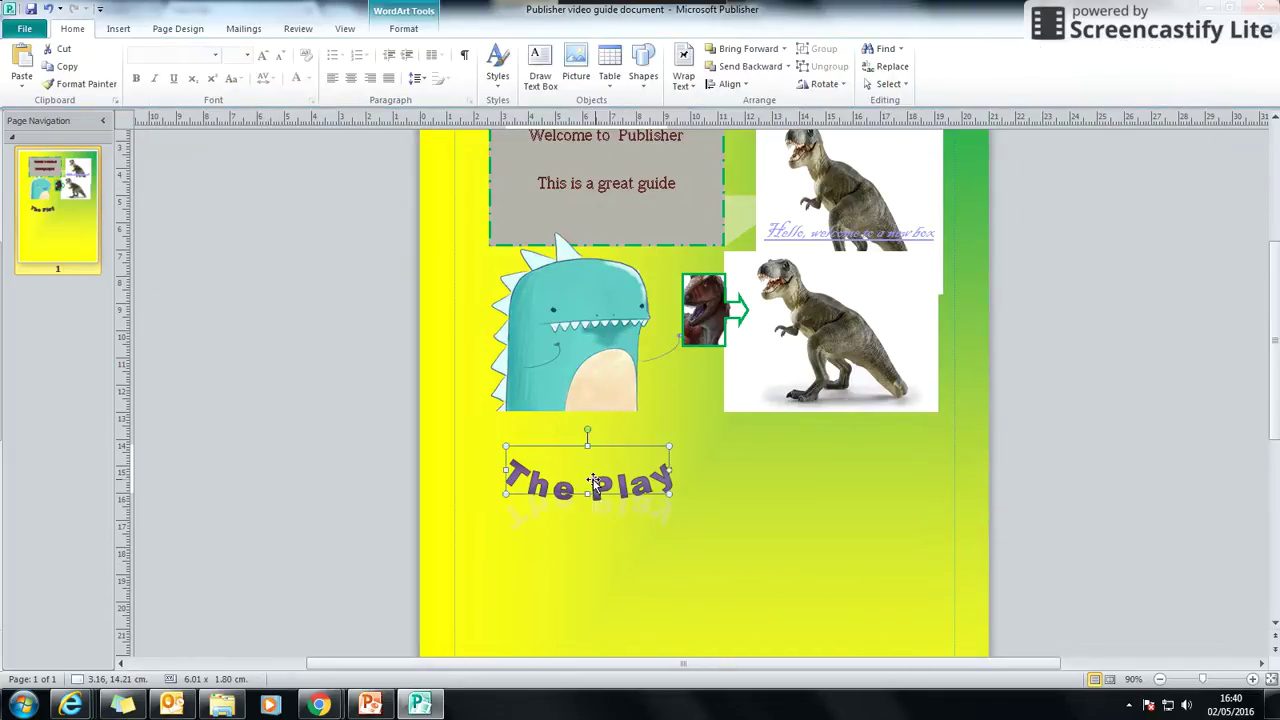
pyautogui.doubleClick(621, 483)
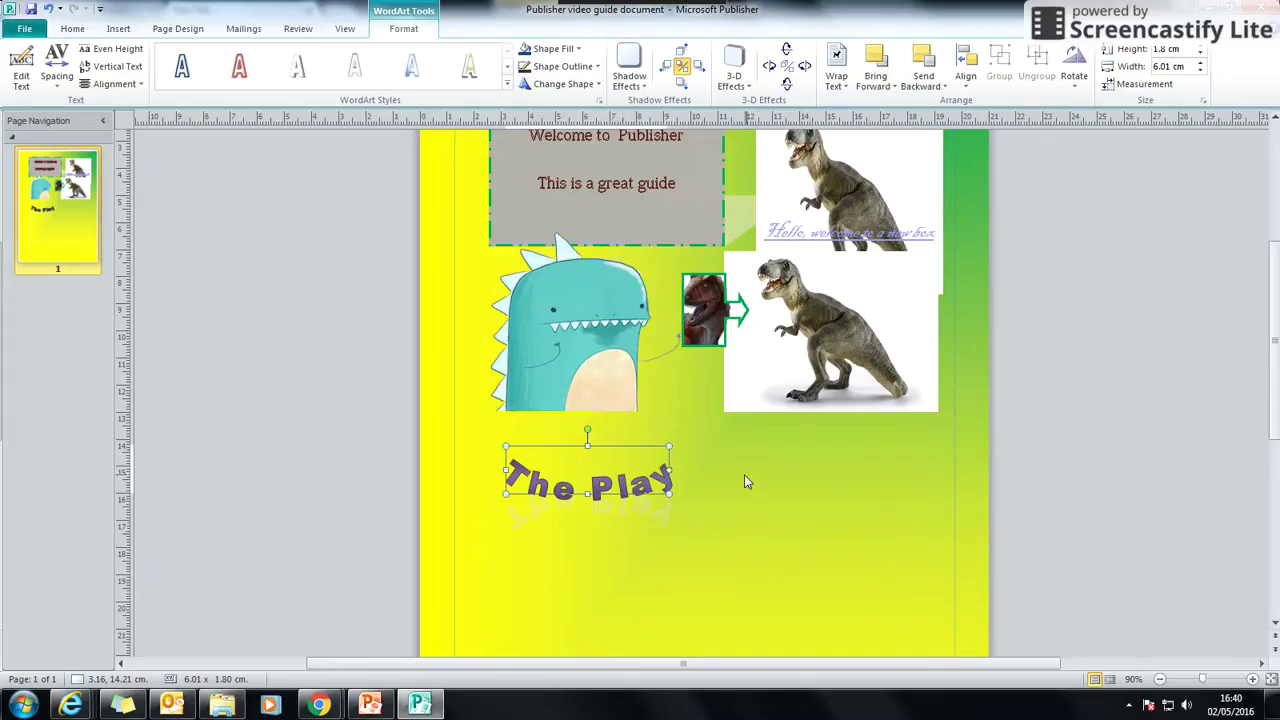
pyautogui.click(584, 478)
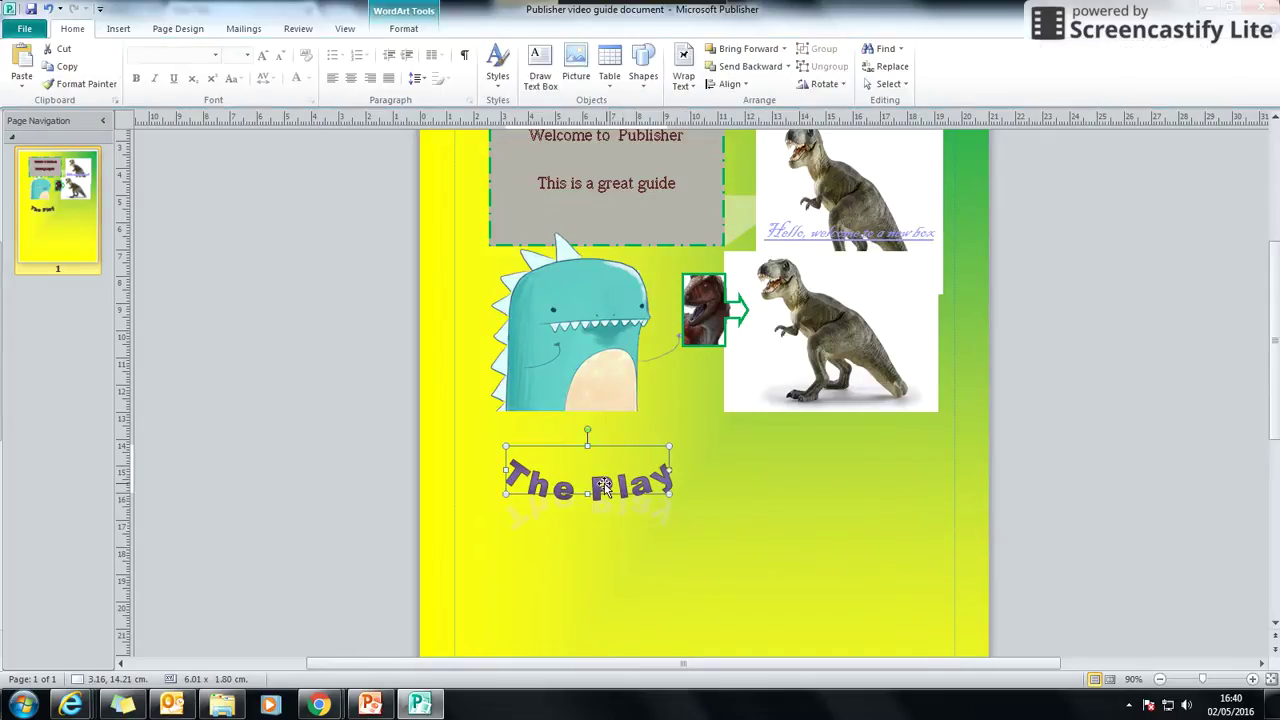
pyautogui.click(418, 30)
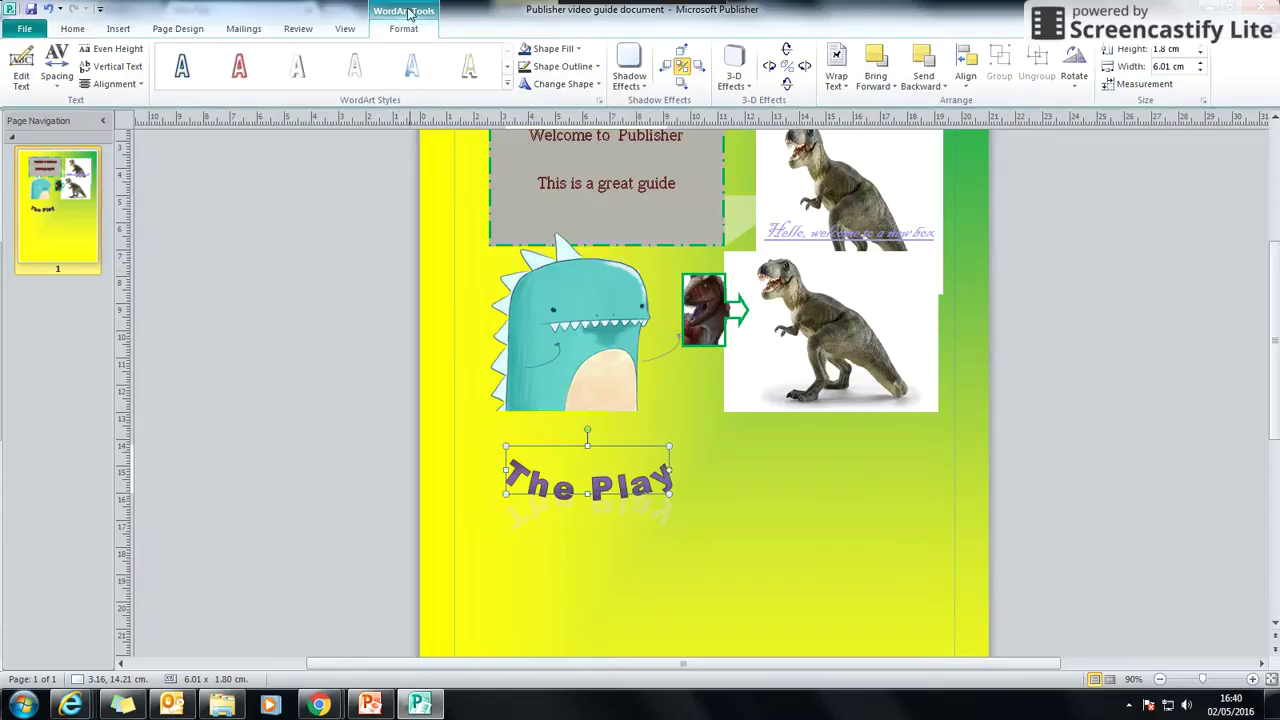
pyautogui.click(20, 70)
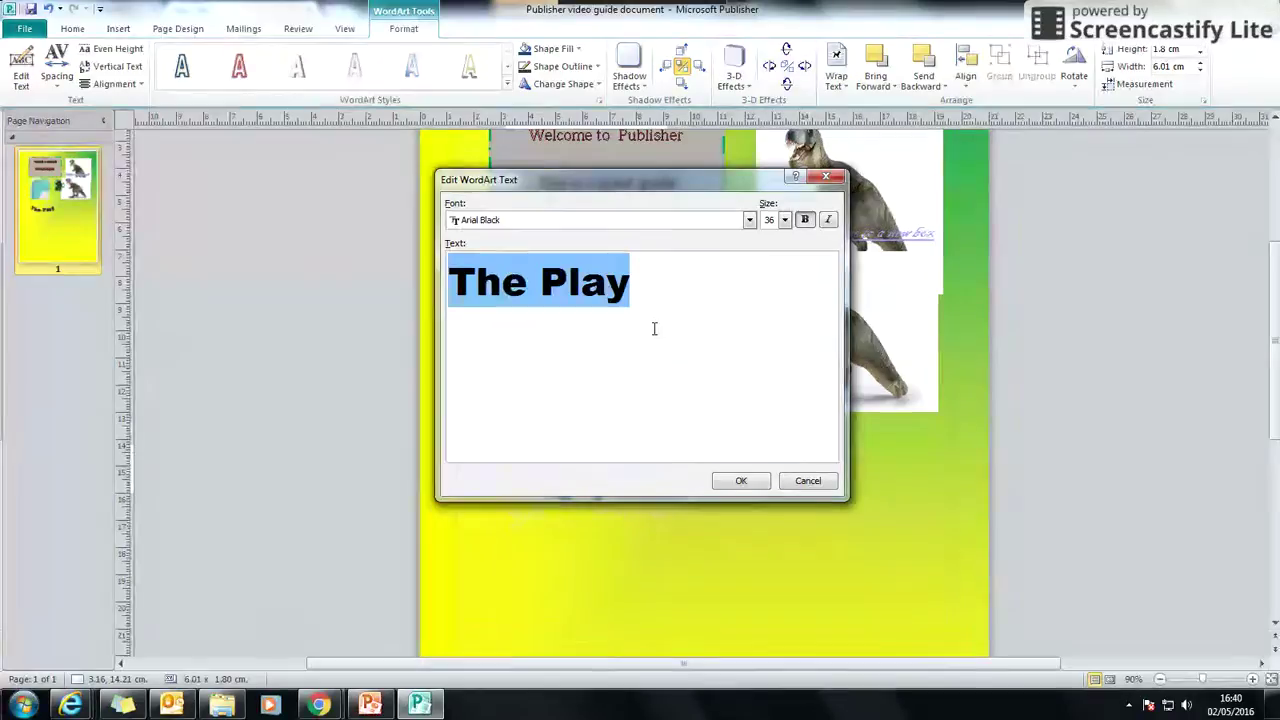
pyautogui.click(825, 177)
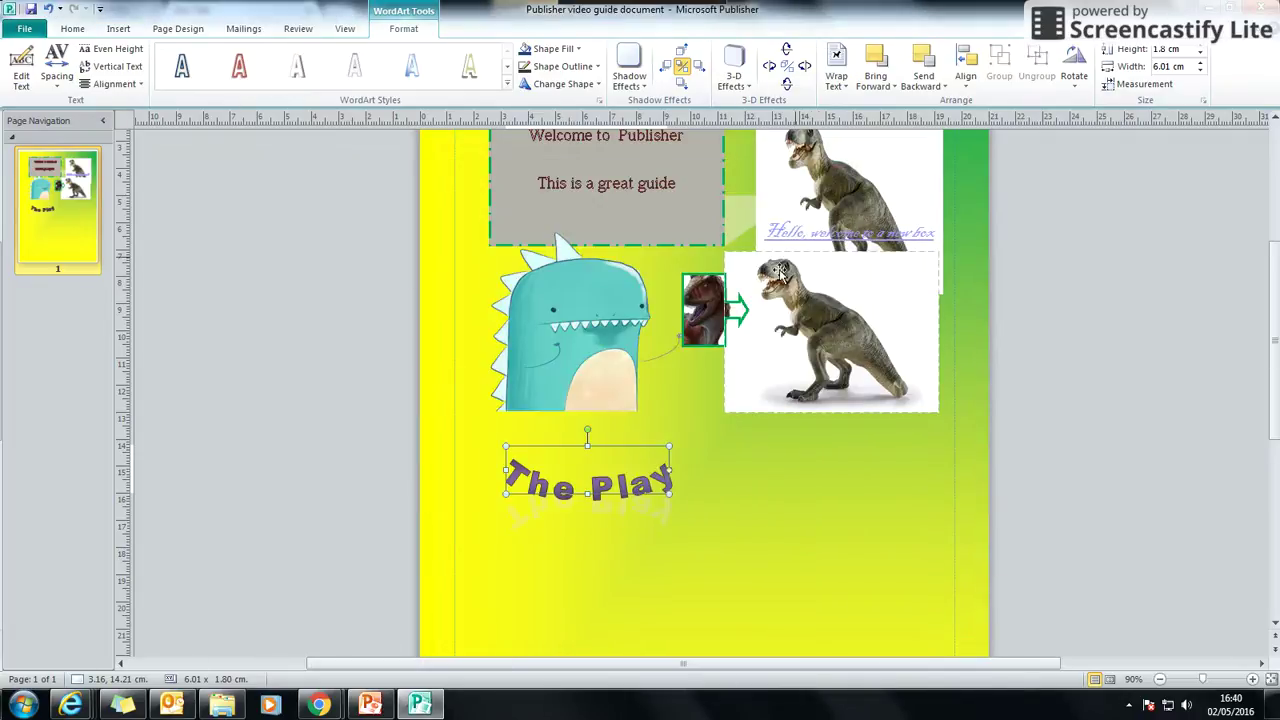
pyautogui.click(823, 230)
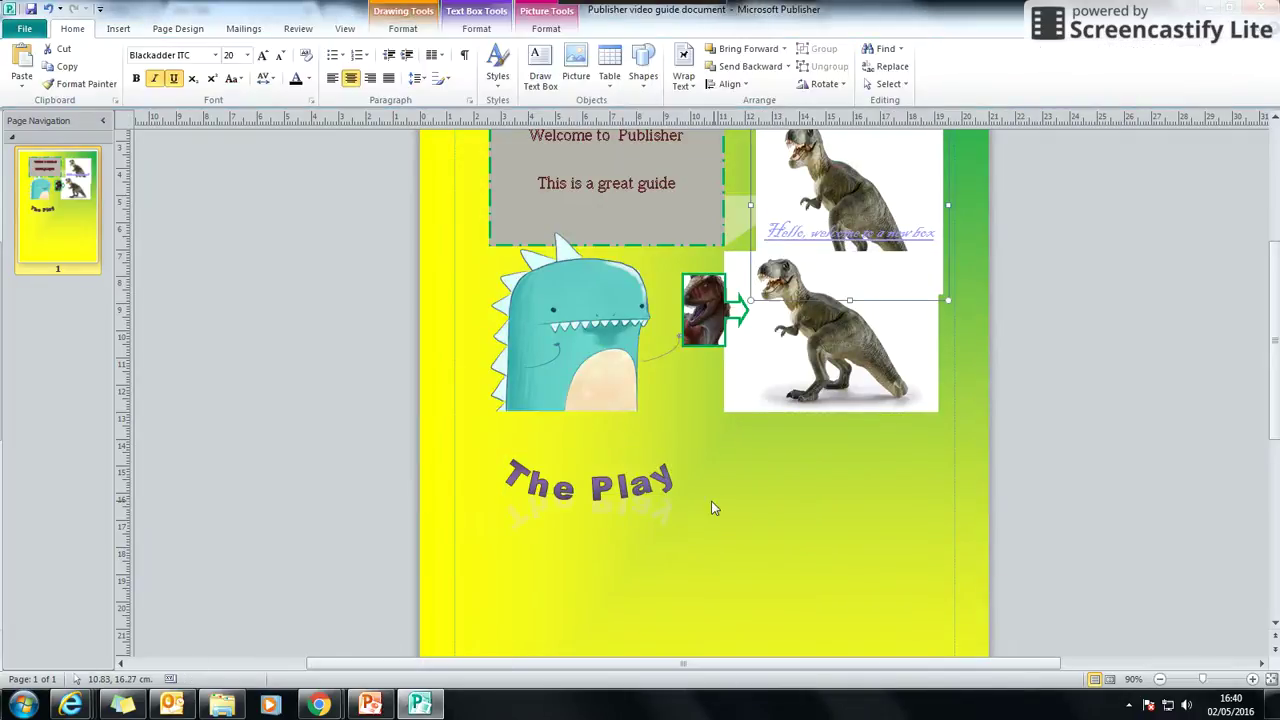
pyautogui.click(600, 485)
pyautogui.click(404, 28)
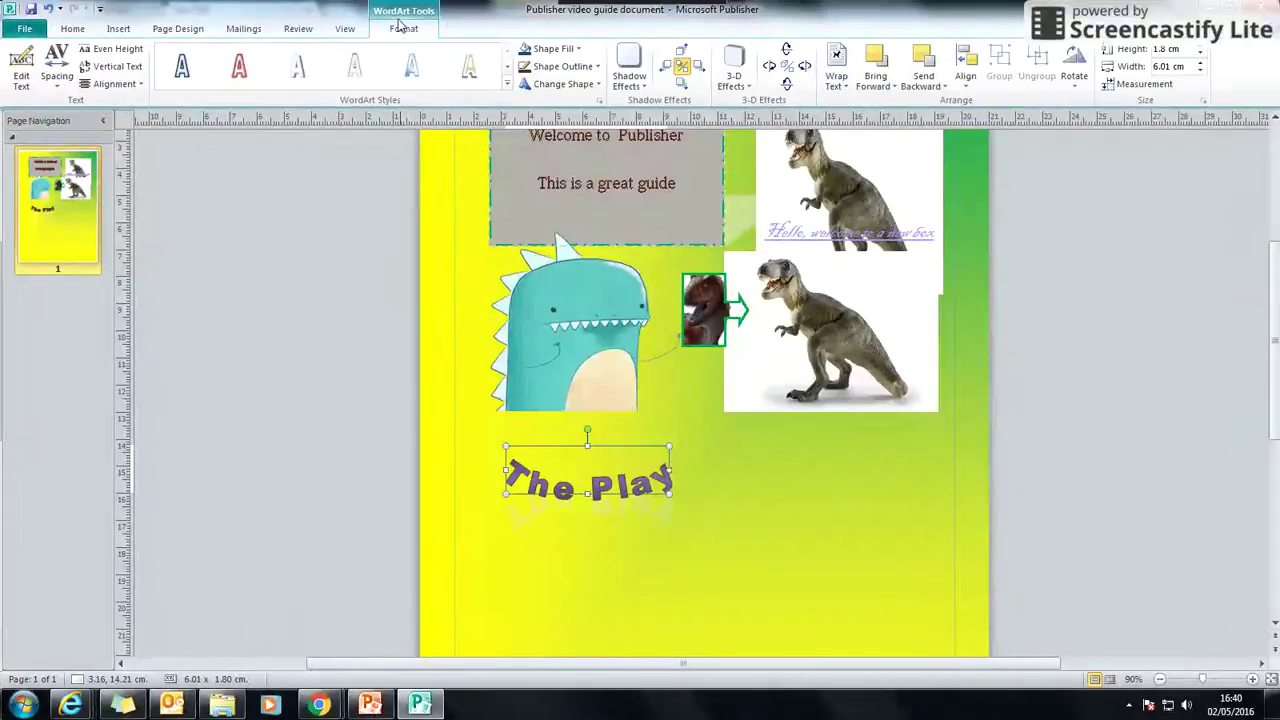
pyautogui.click(760, 556)
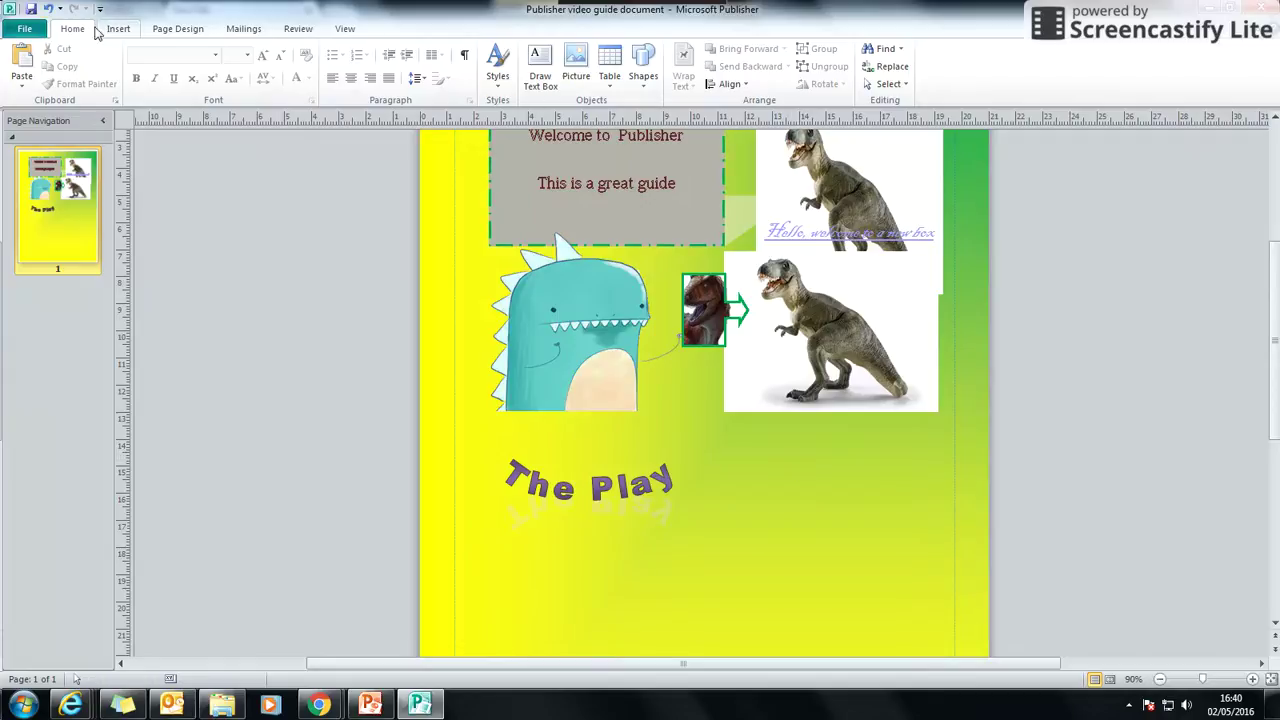
# Draw the cloud callout shape from Shapes beneath the large T-rex image.
pyautogui.click(646, 86)
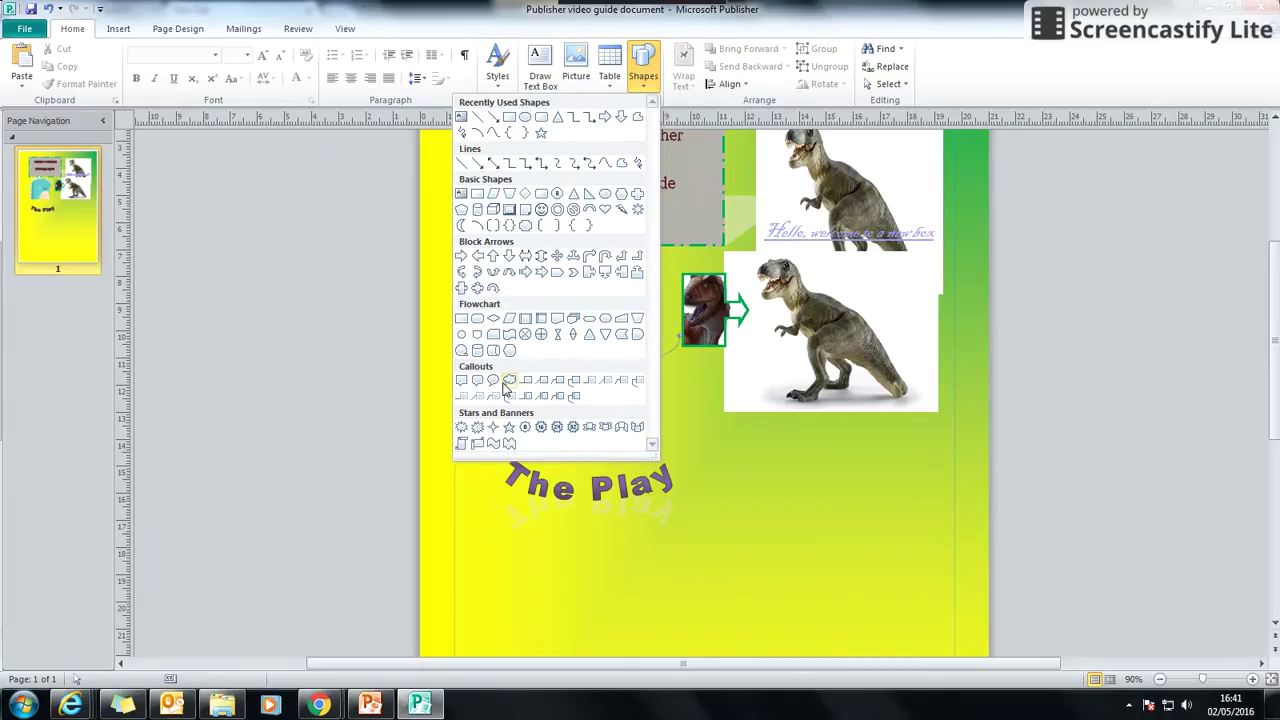
pyautogui.click(509, 382)
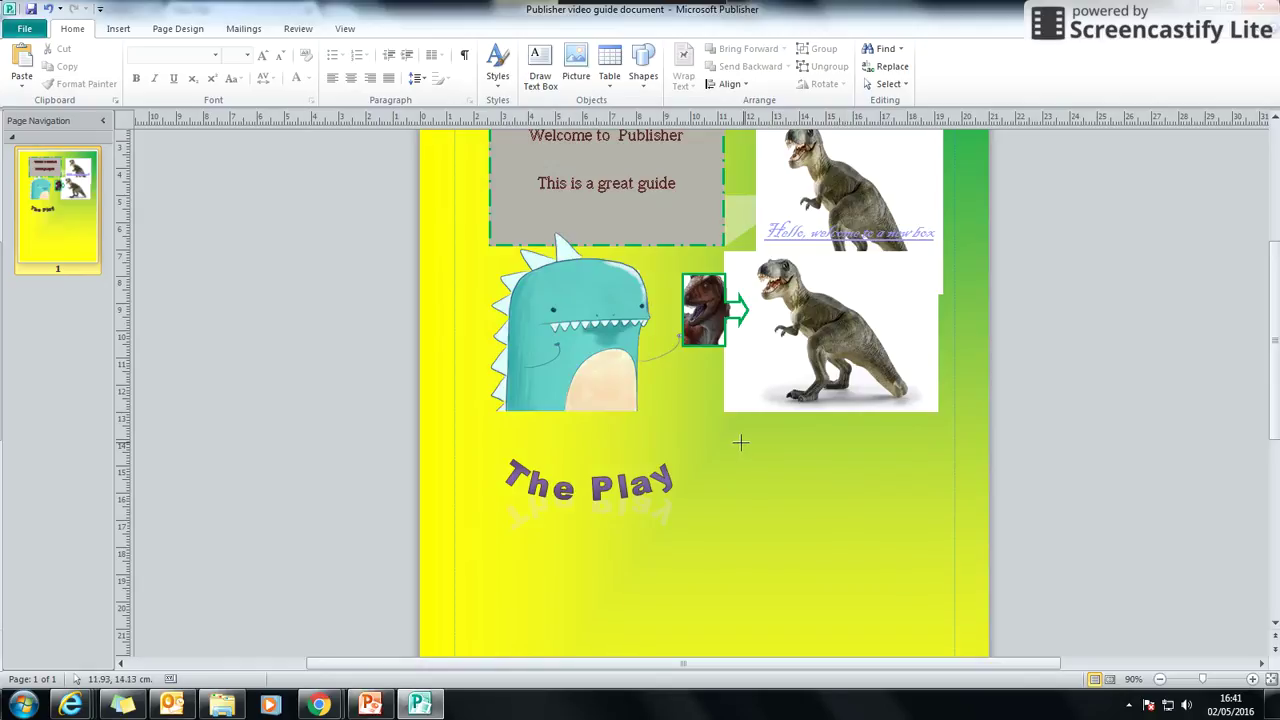
pyautogui.moveTo(765, 458)
pyautogui.mouseDown()
pyautogui.moveTo(926, 569)
pyautogui.moveTo(905, 557)
pyautogui.mouseUp()
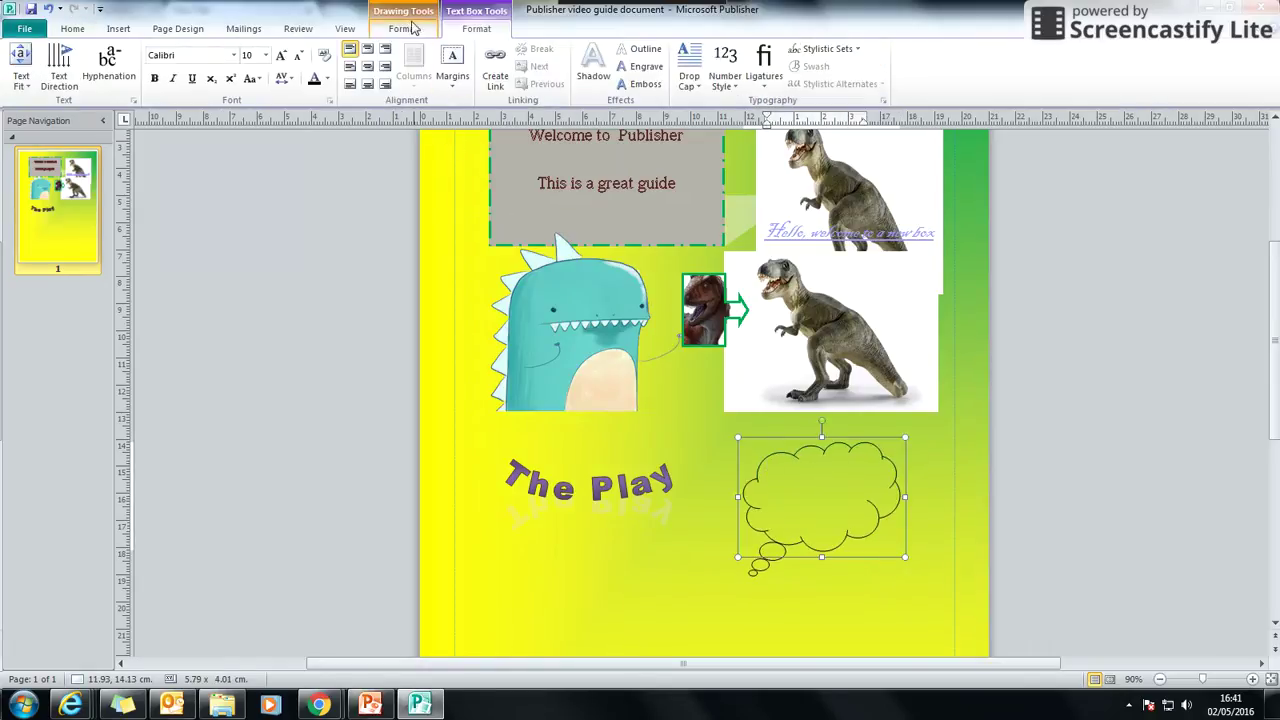
# Fill the thought bubble with pink and apply a Drop Shadow effect.
pyautogui.click(403, 29)
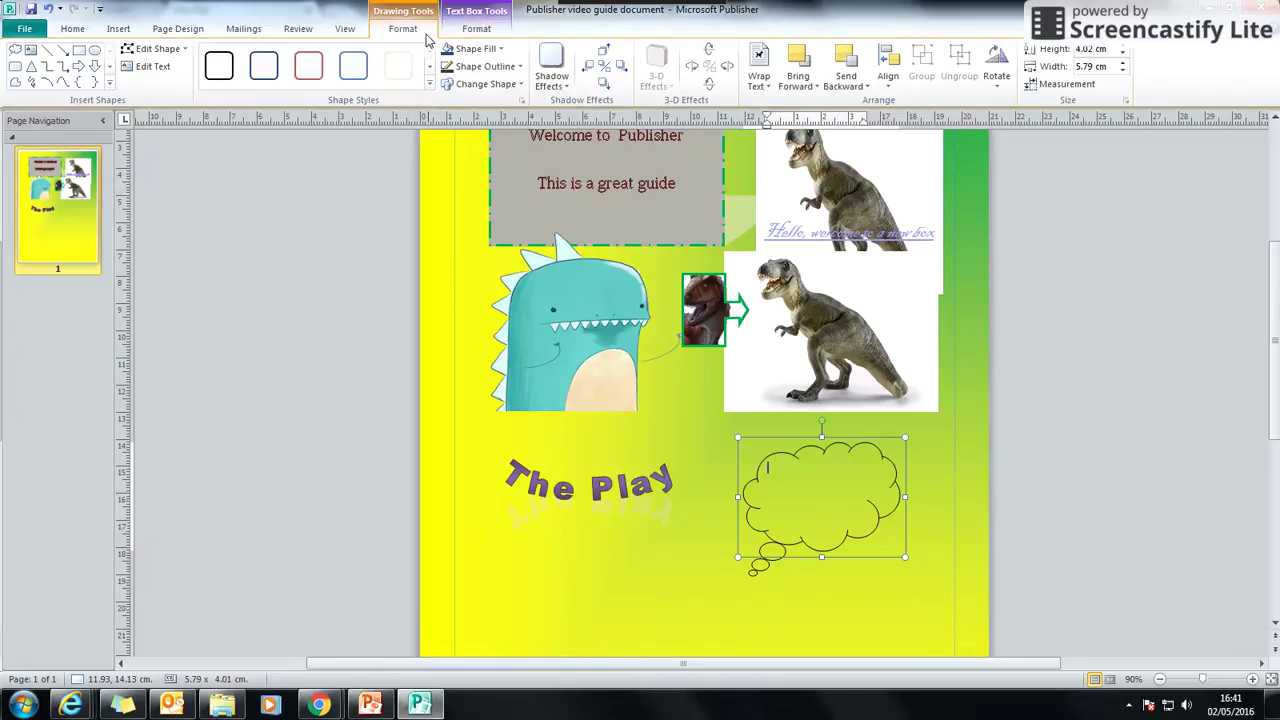
pyautogui.click(500, 49)
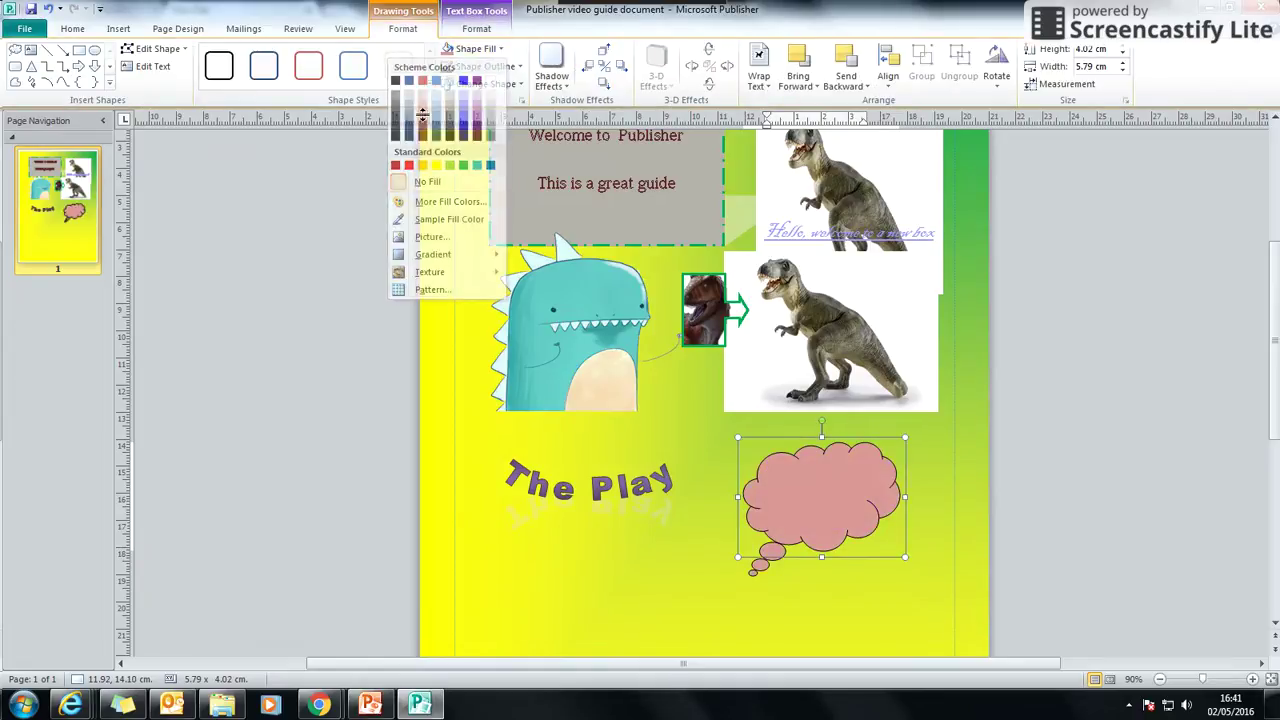
pyautogui.click(485, 66)
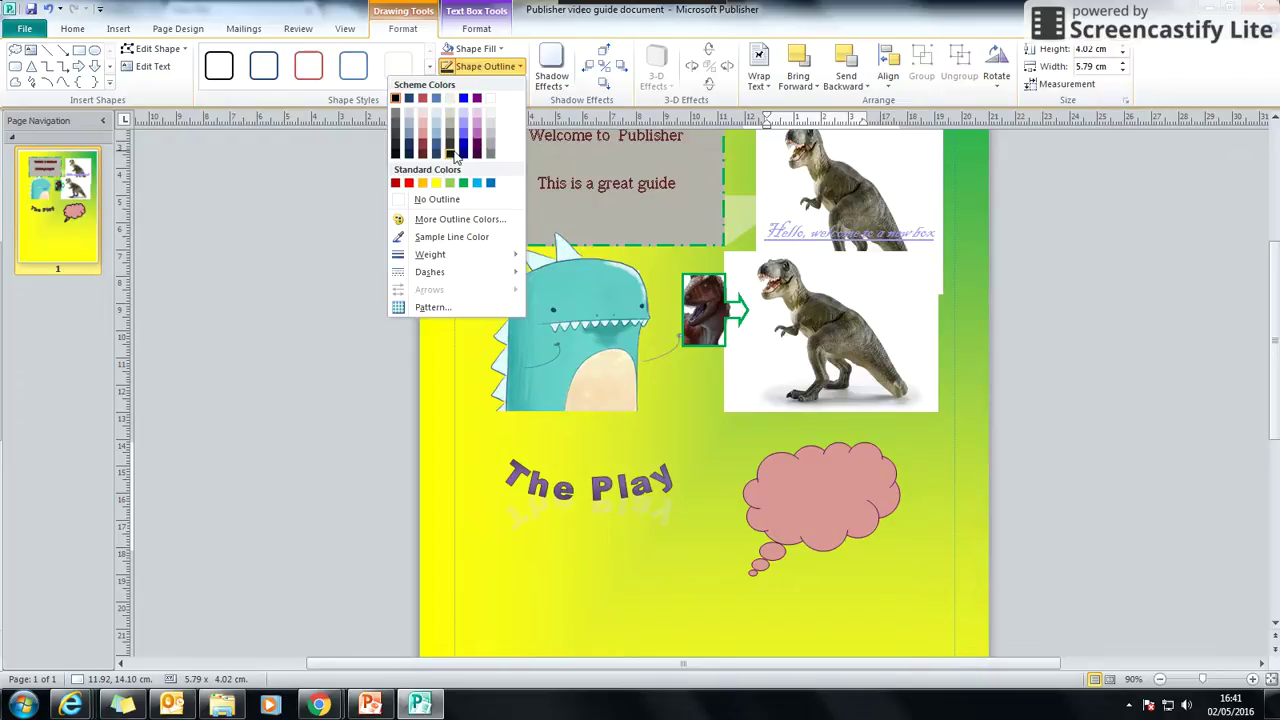
pyautogui.click(455, 155)
pyautogui.click(551, 72)
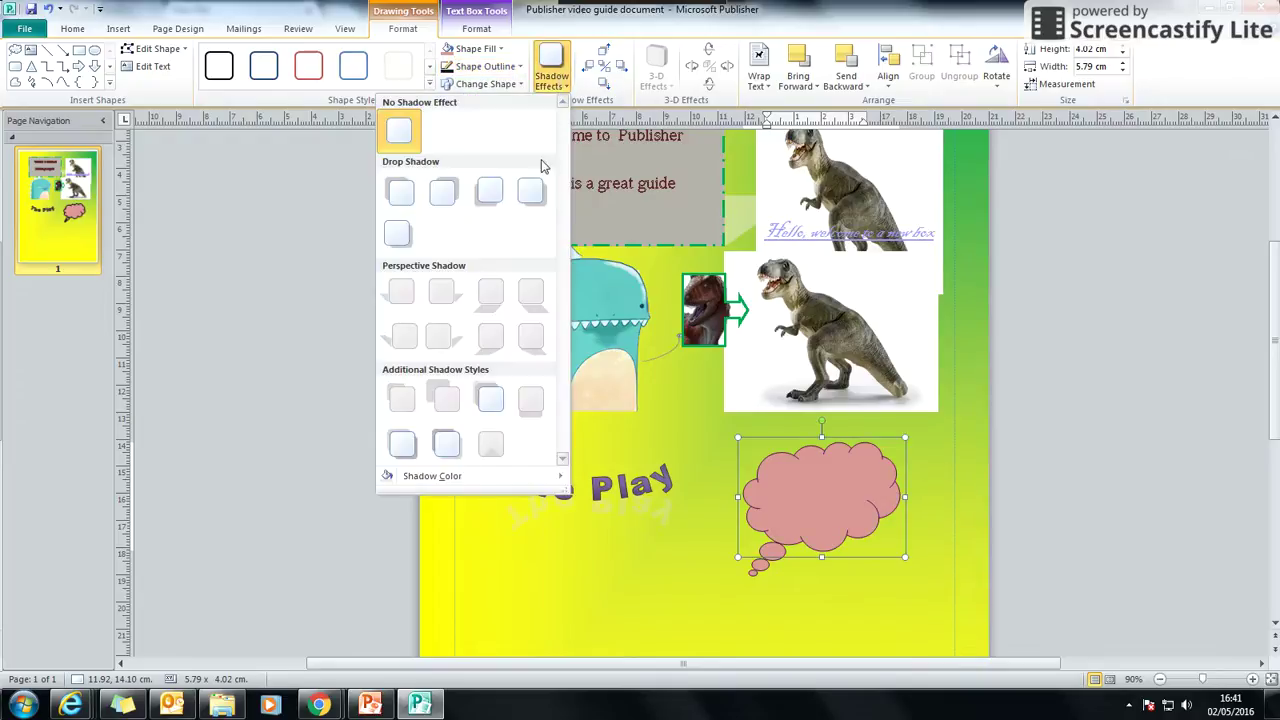
pyautogui.click(528, 191)
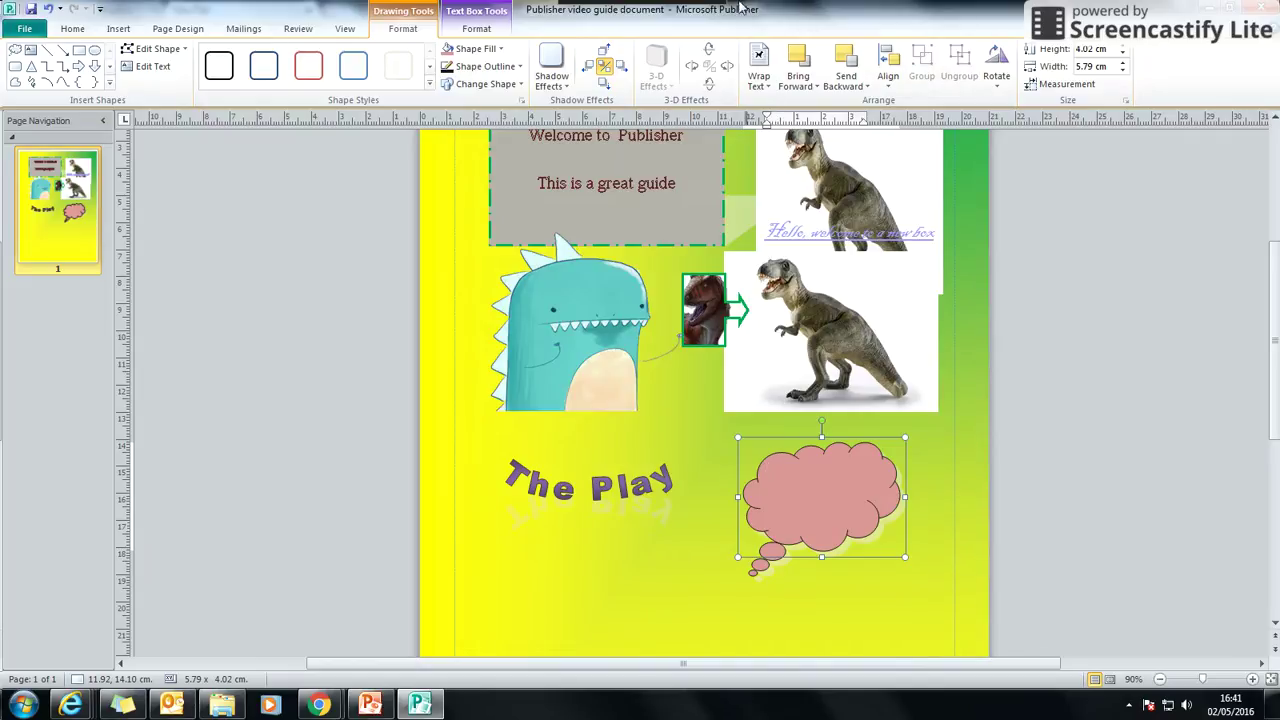
pyautogui.click(476, 28)
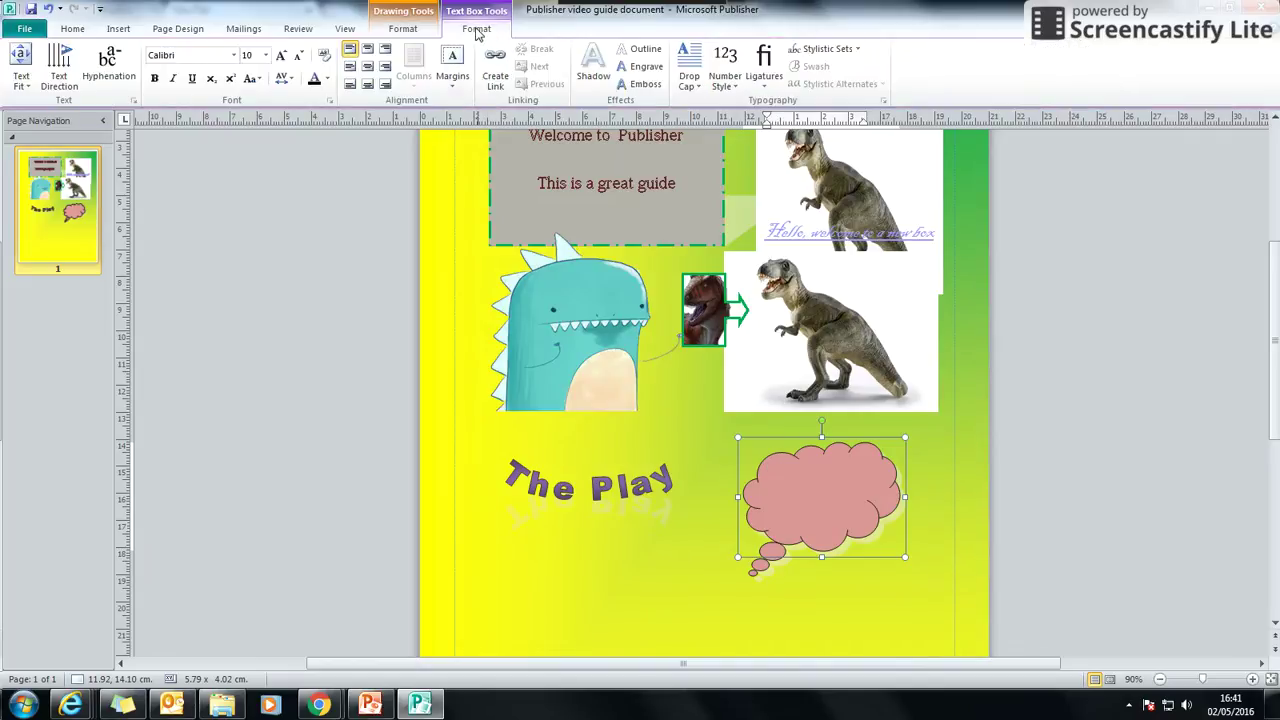
# Type 'zfasdfsad' into the bubble, centre it, and select the text.
pyautogui.write('zfasdfsad')
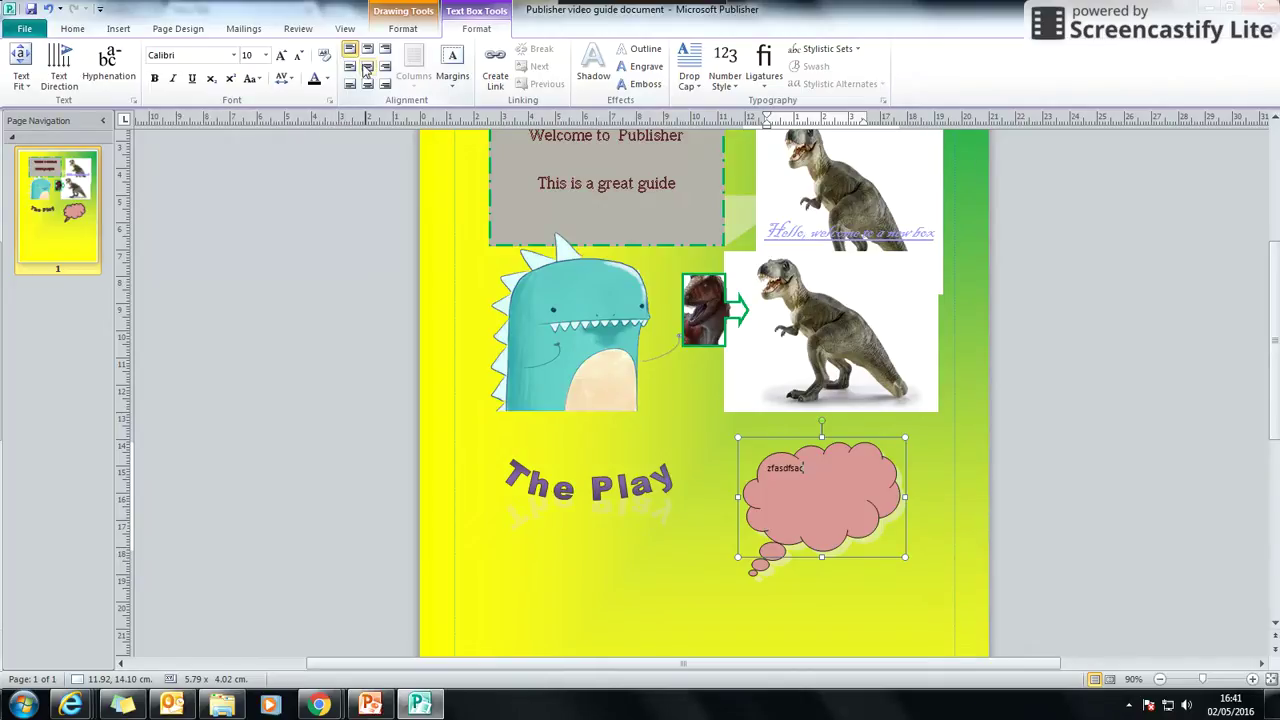
pyautogui.click(366, 70)
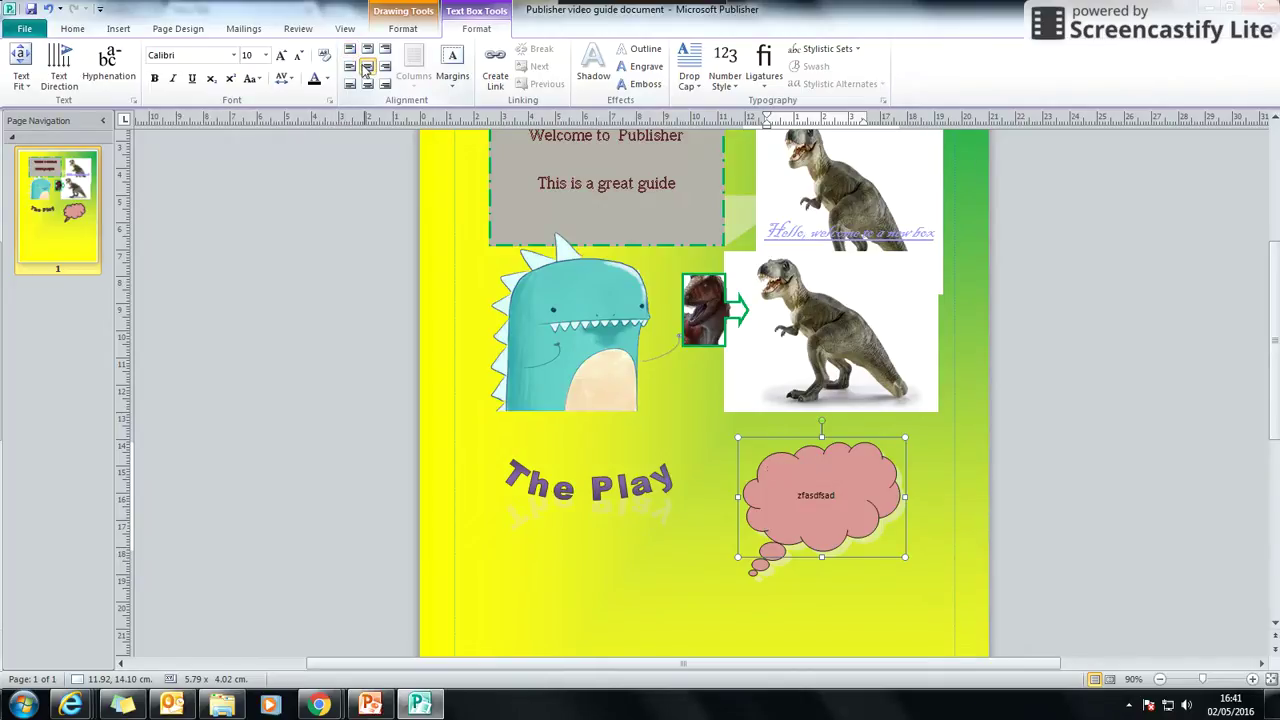
pyautogui.doubleClick(841, 494)
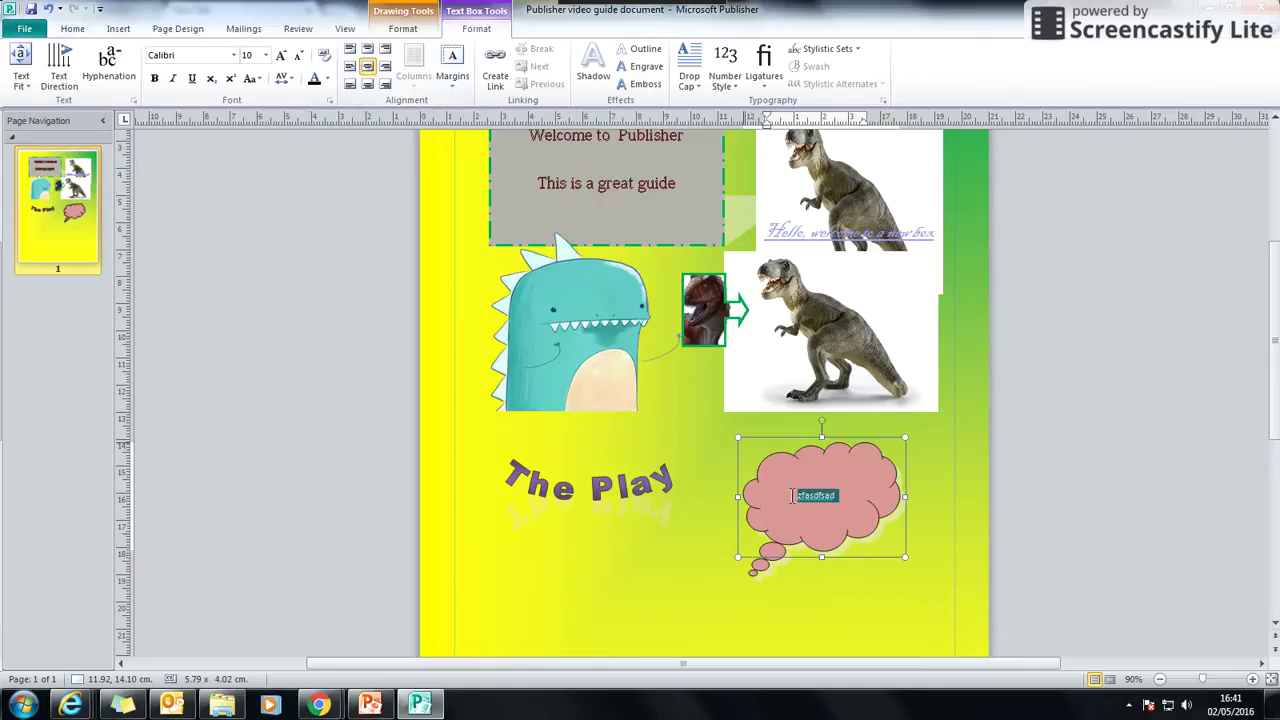
# Format the bubble text as Britannic Bold, 14 pt, bold and green.
pyautogui.click(231, 55)
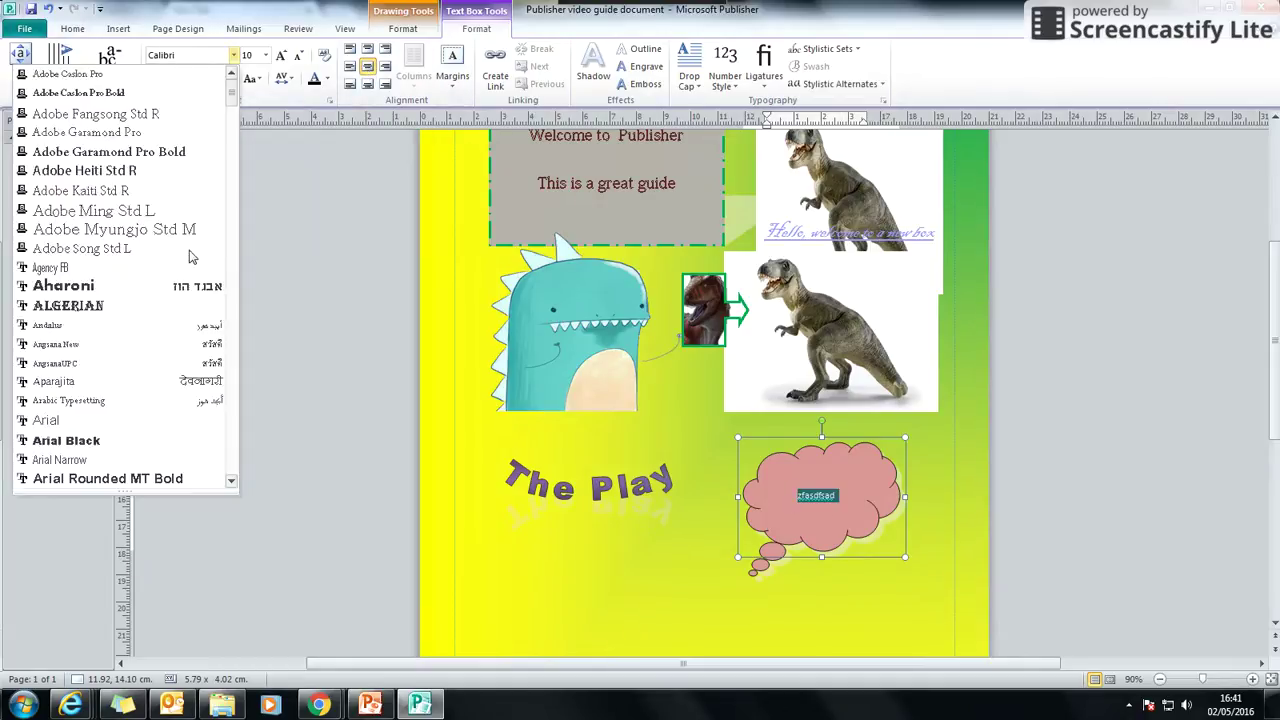
pyautogui.scroll(-10, 117, 212)
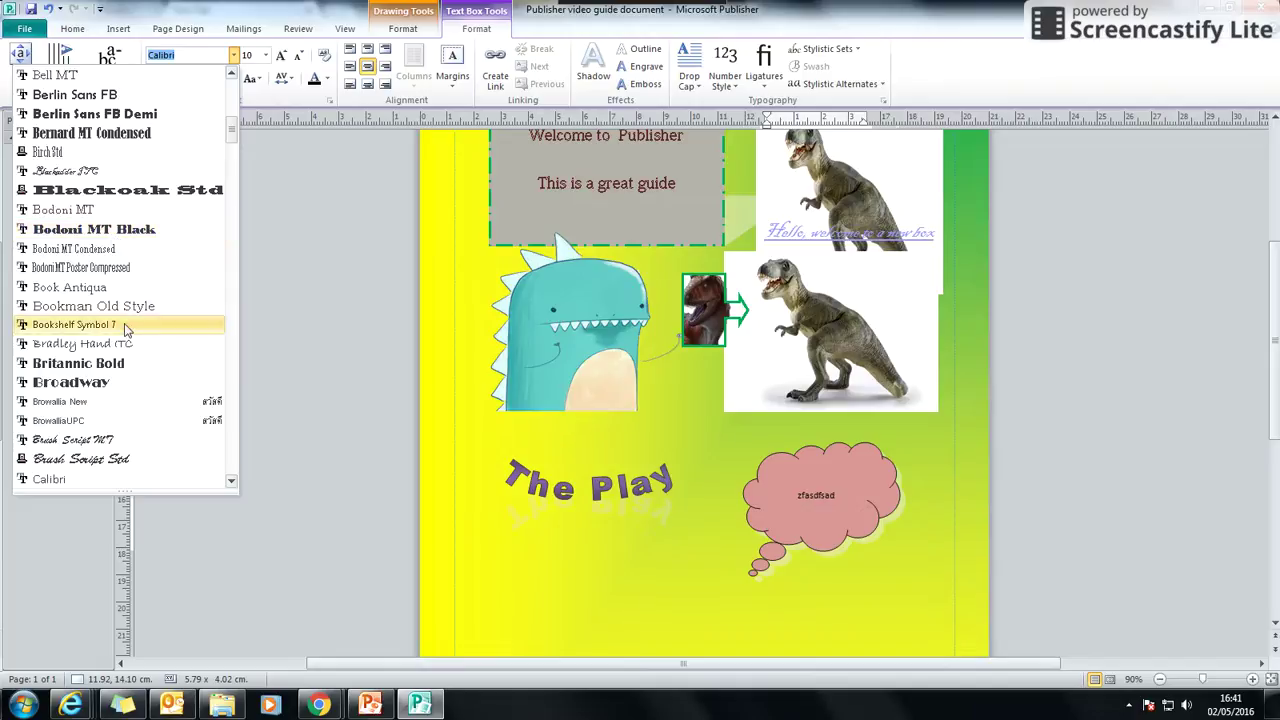
pyautogui.click(123, 363)
pyautogui.click(264, 55)
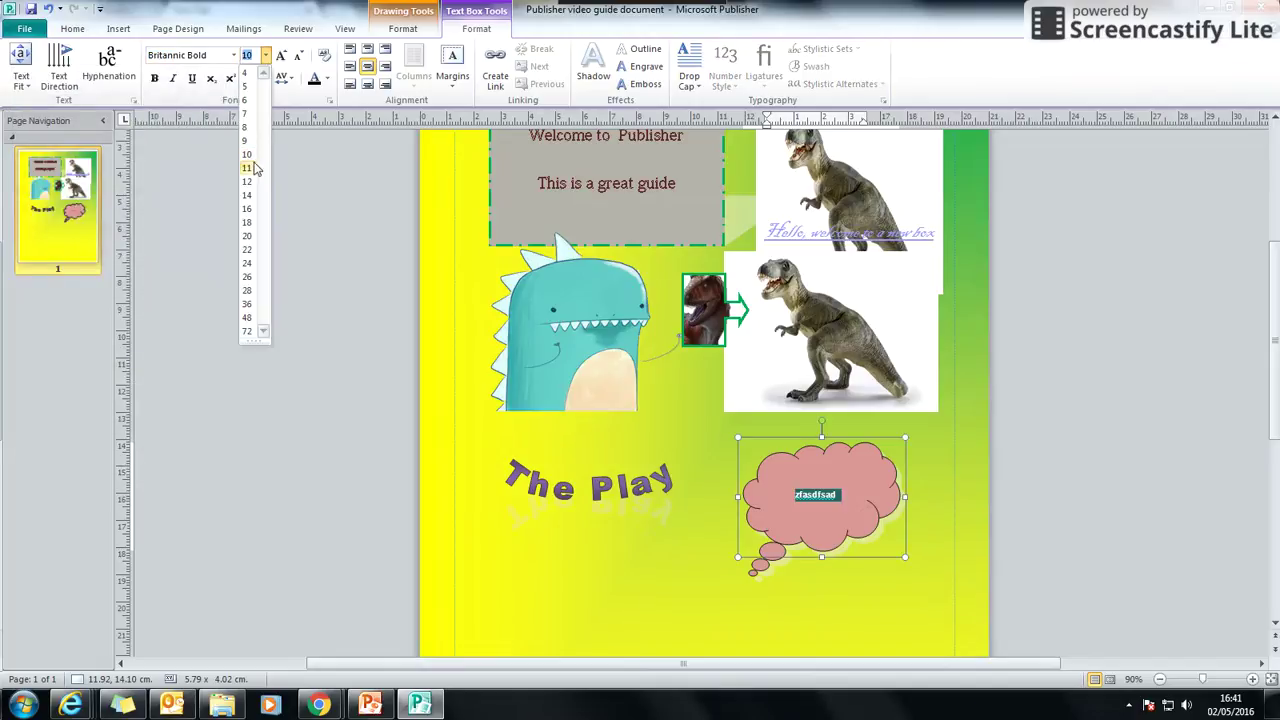
pyautogui.click(247, 195)
pyautogui.click(156, 80)
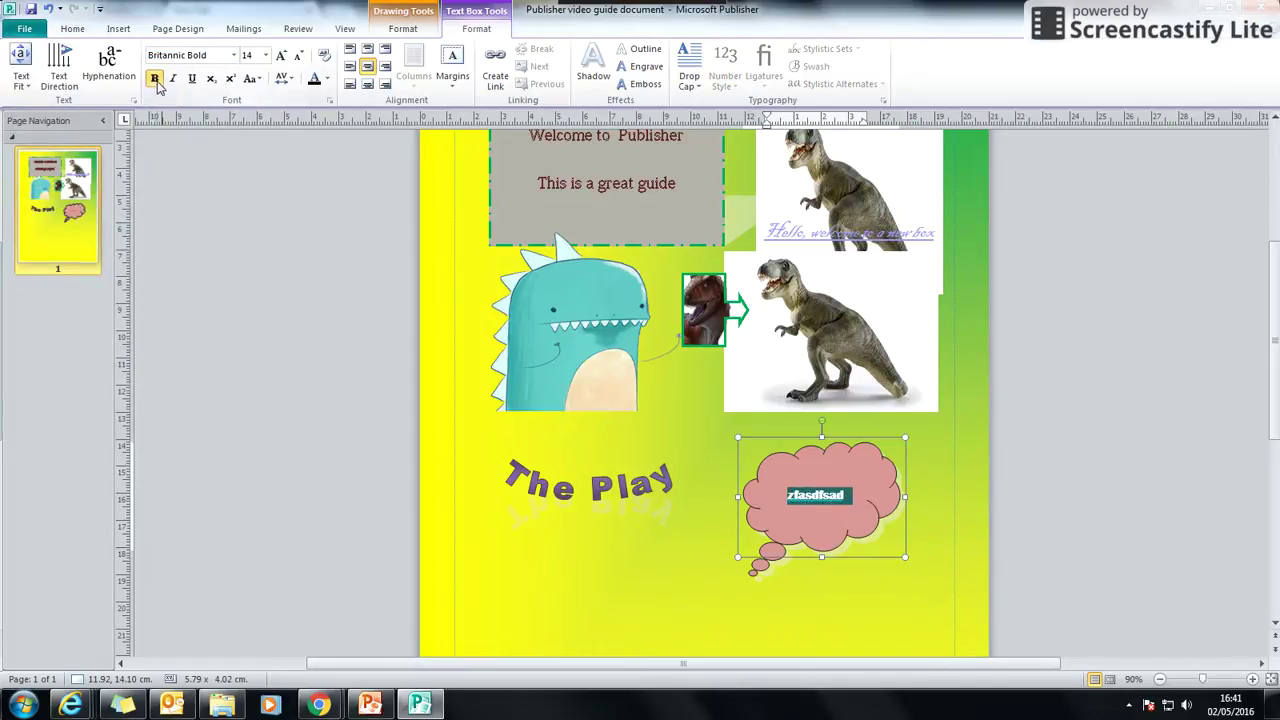
pyautogui.click(326, 80)
pyautogui.click(284, 196)
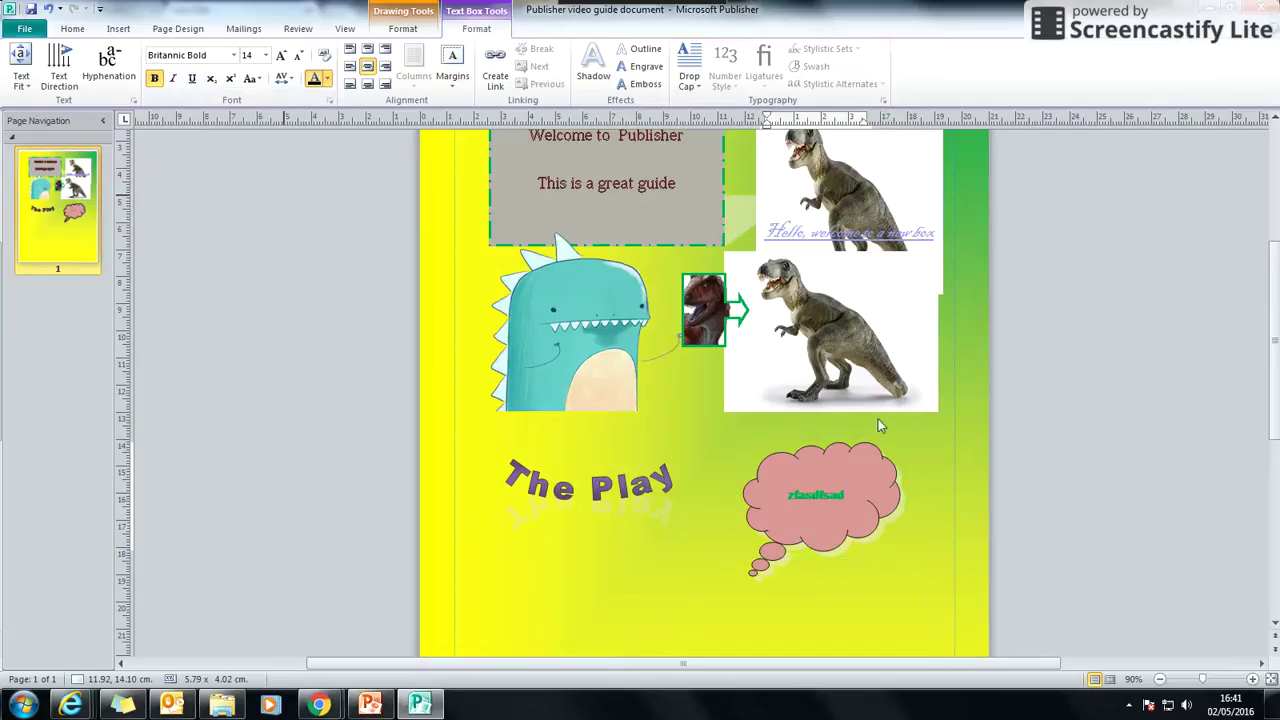
pyautogui.scroll(1, 925, 430)
pyautogui.click(1030, 489)
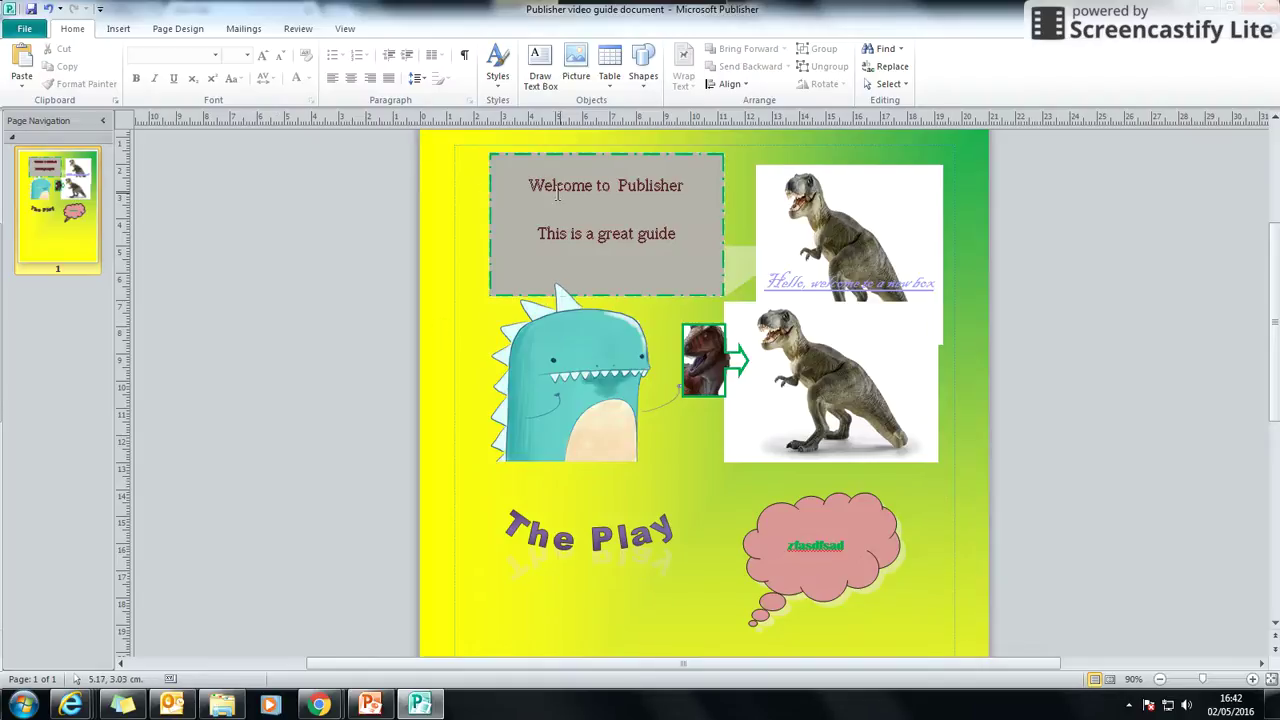
pyautogui.click(177, 28)
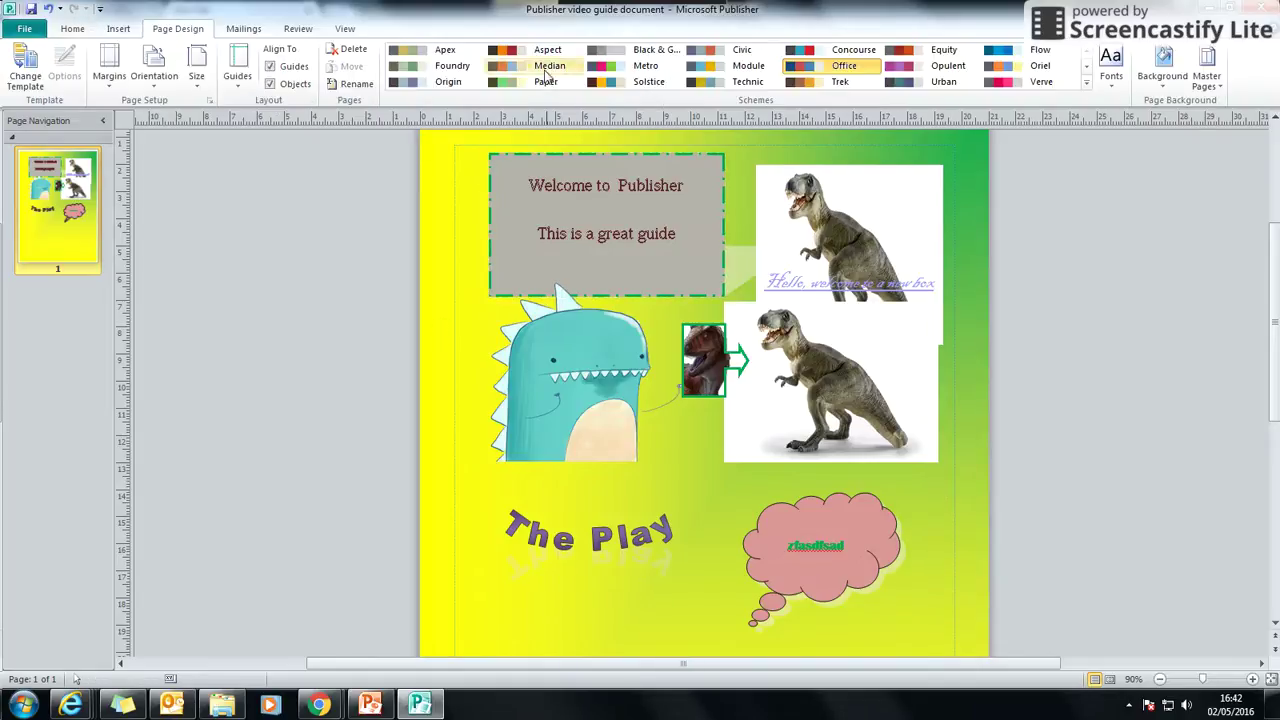
pyautogui.click(1162, 78)
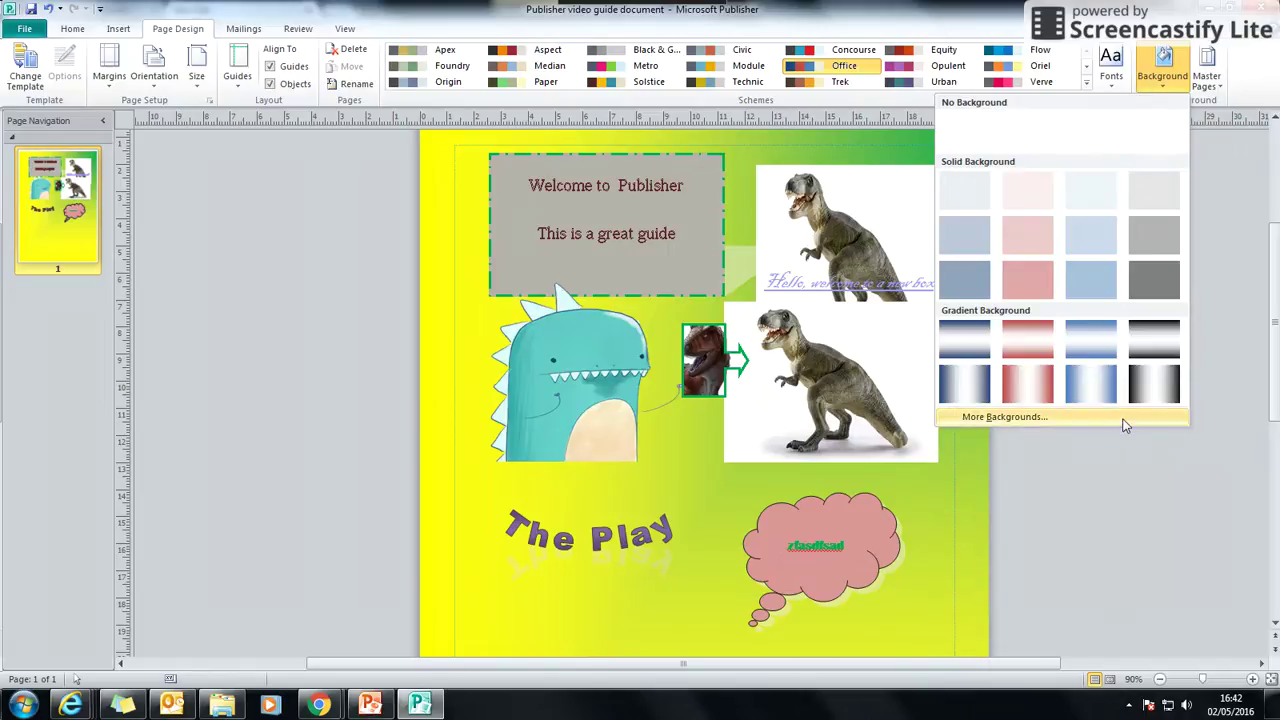
pyautogui.click(1192, 510)
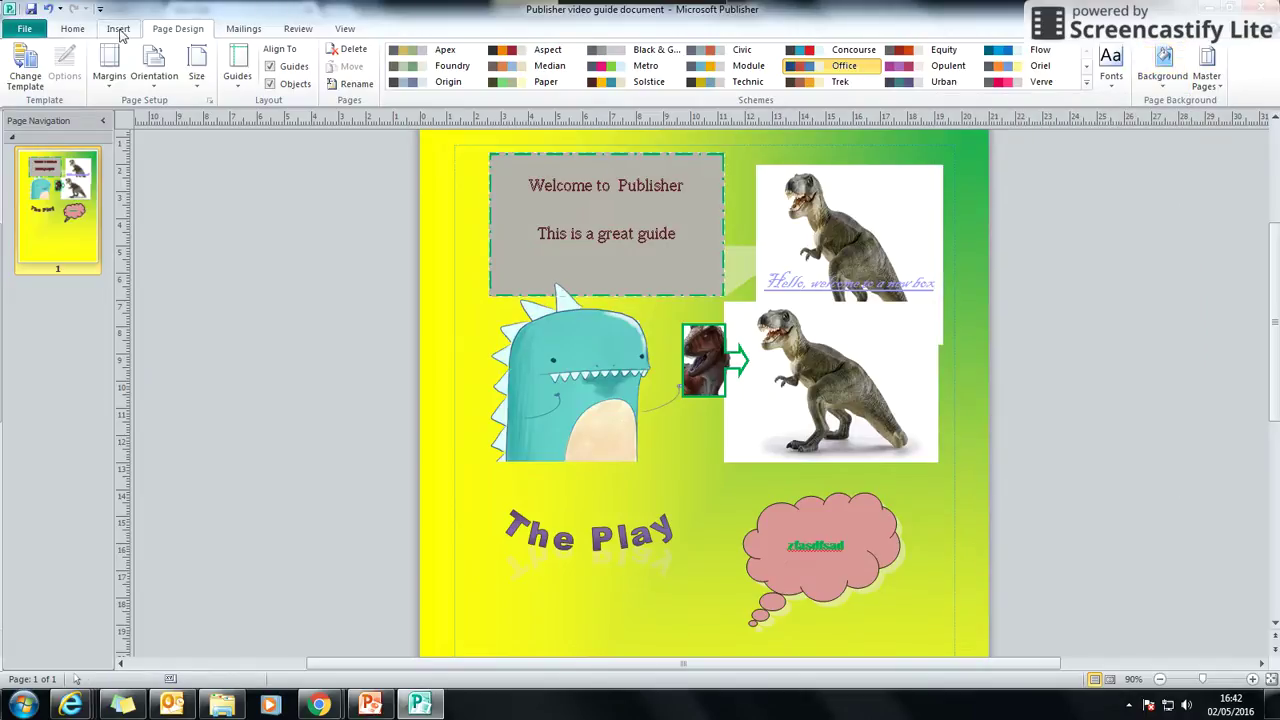
pyautogui.click(118, 30)
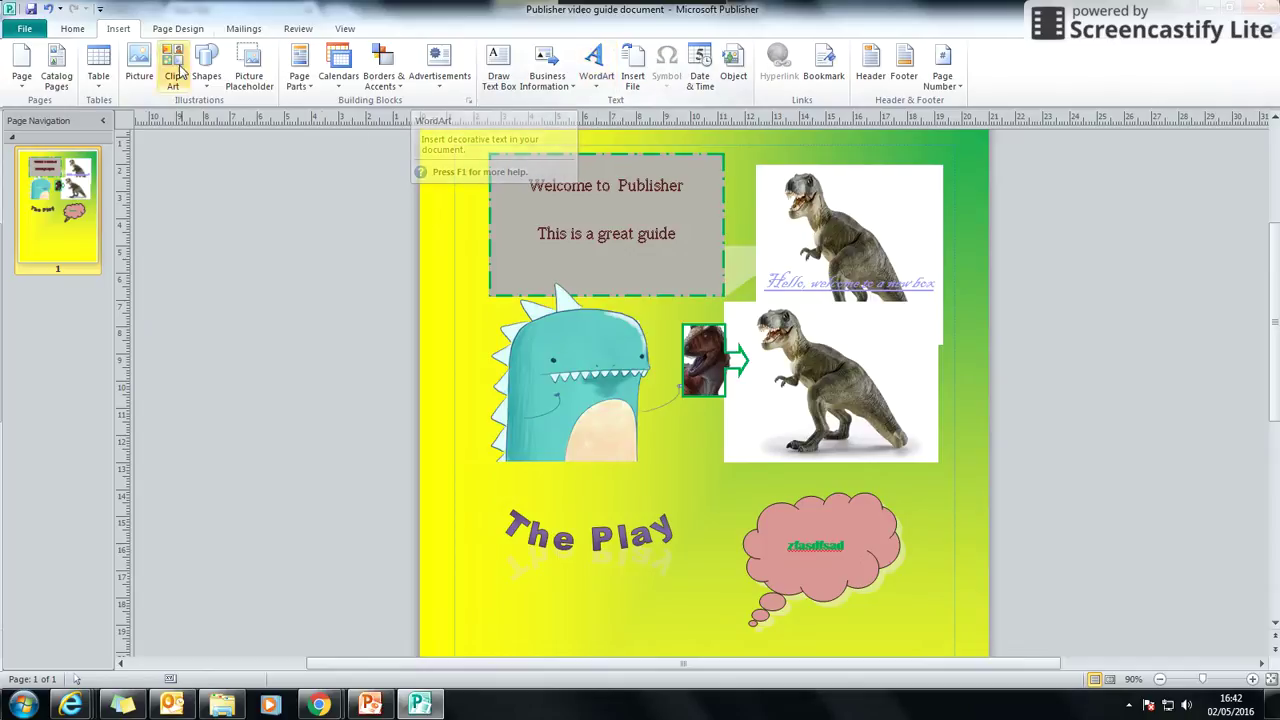
pyautogui.click(76, 32)
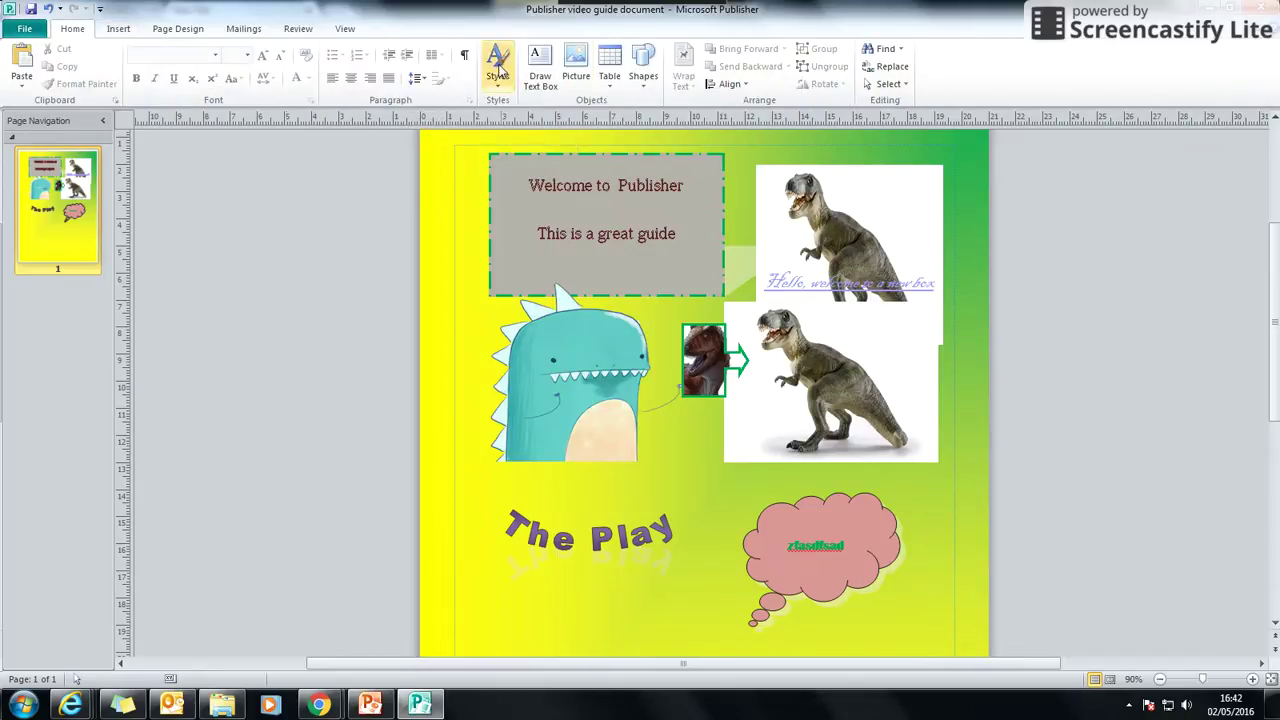
pyautogui.click(643, 72)
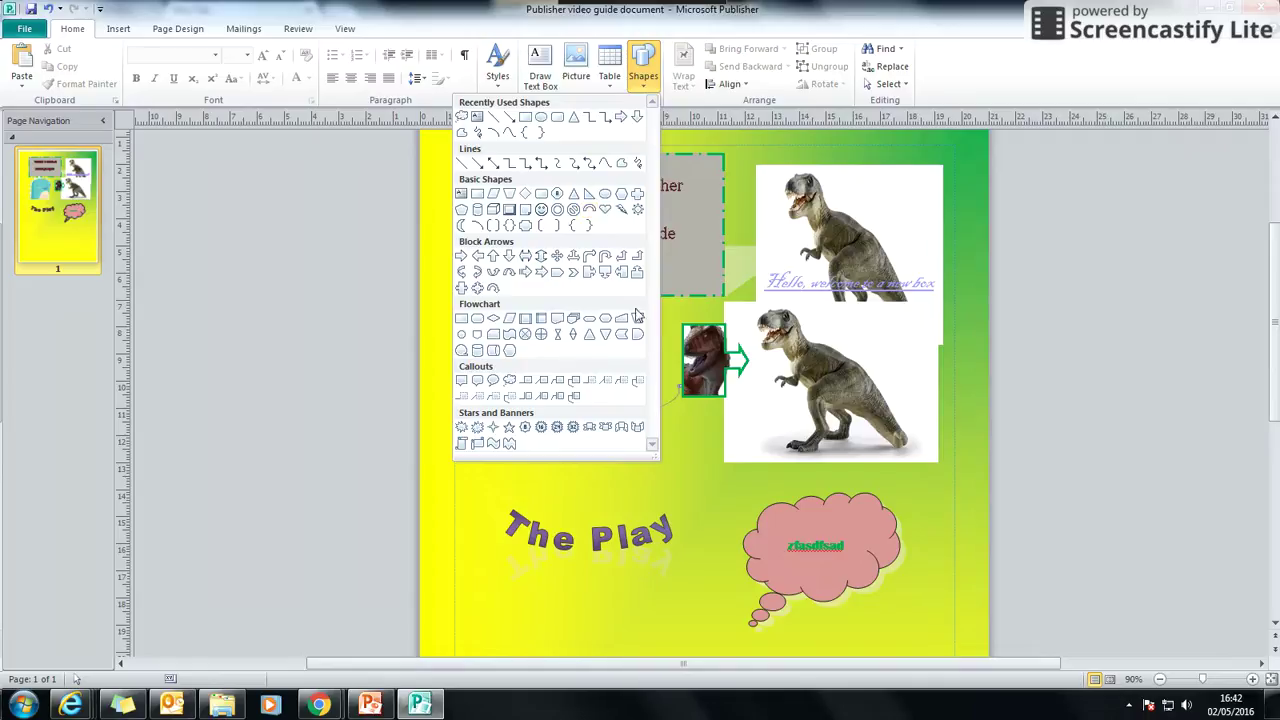
pyautogui.click(1081, 519)
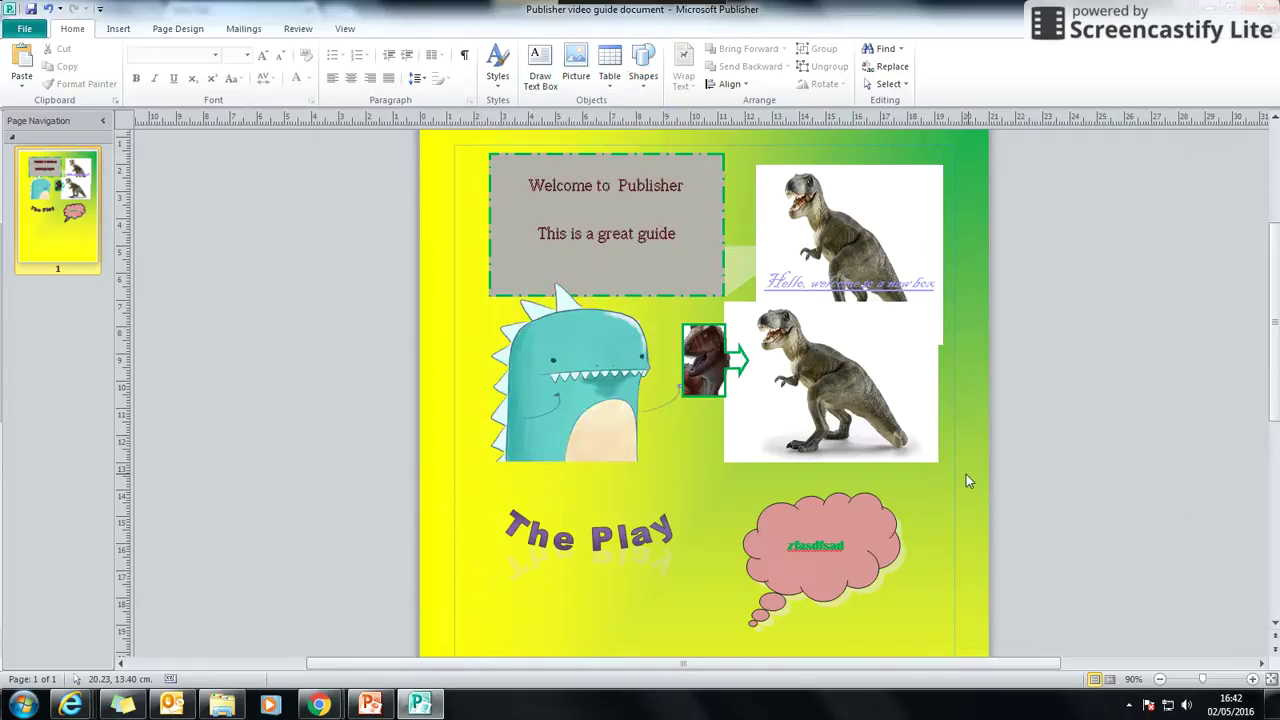